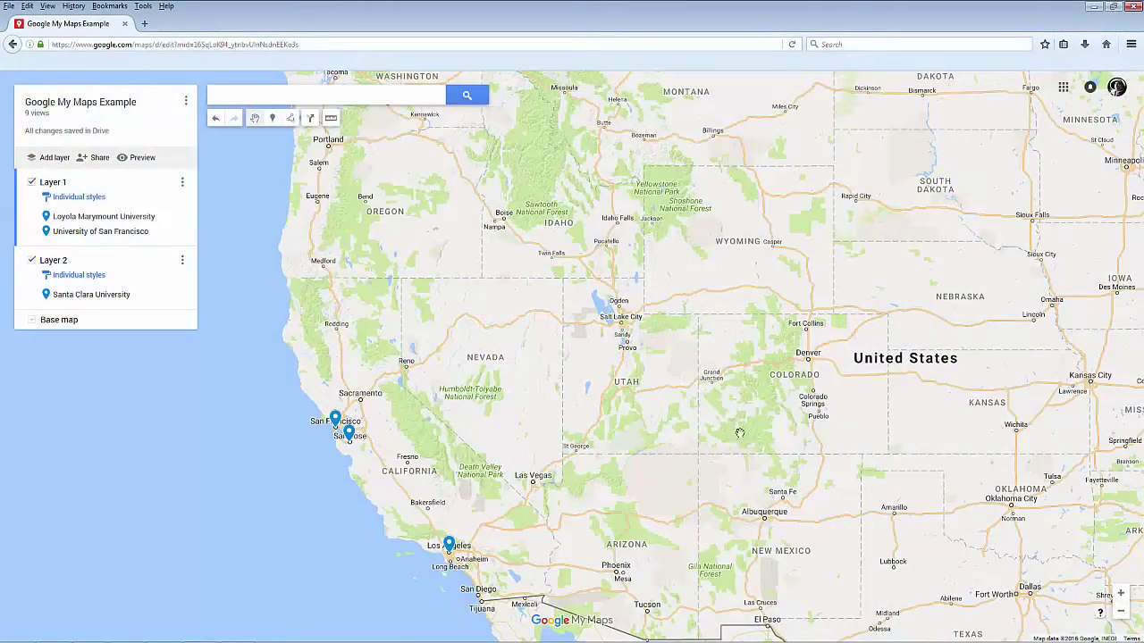
Restyle the University of San Francisco marker as a red star icon.
{"action": "left_click", "coordinate": [335, 421]}
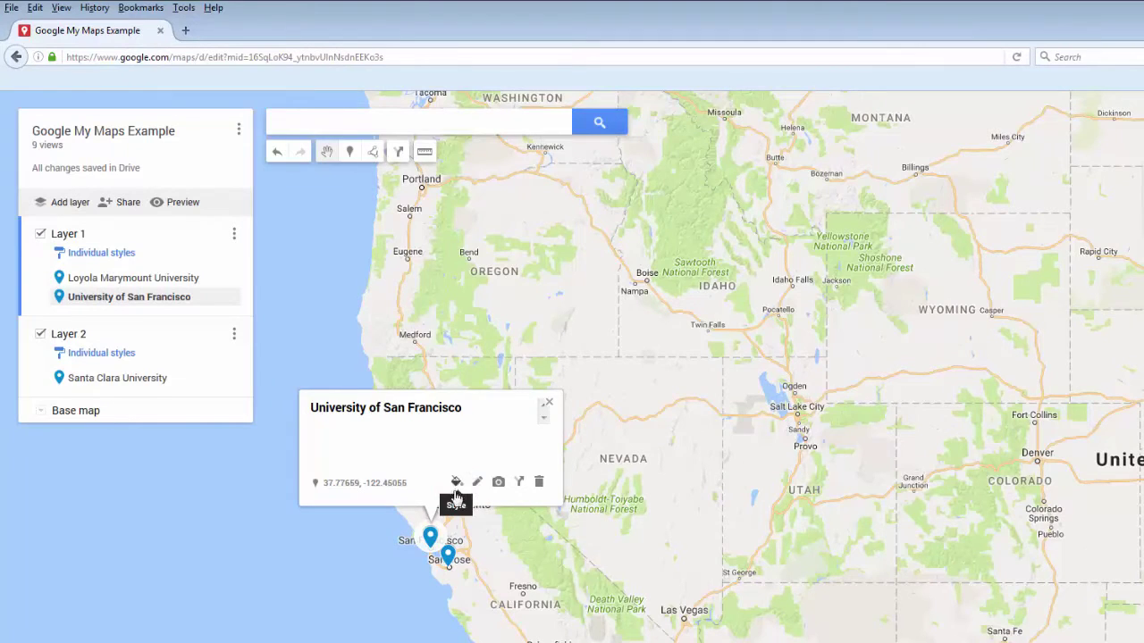
{"action": "left_click", "coordinate": [225, 298]}
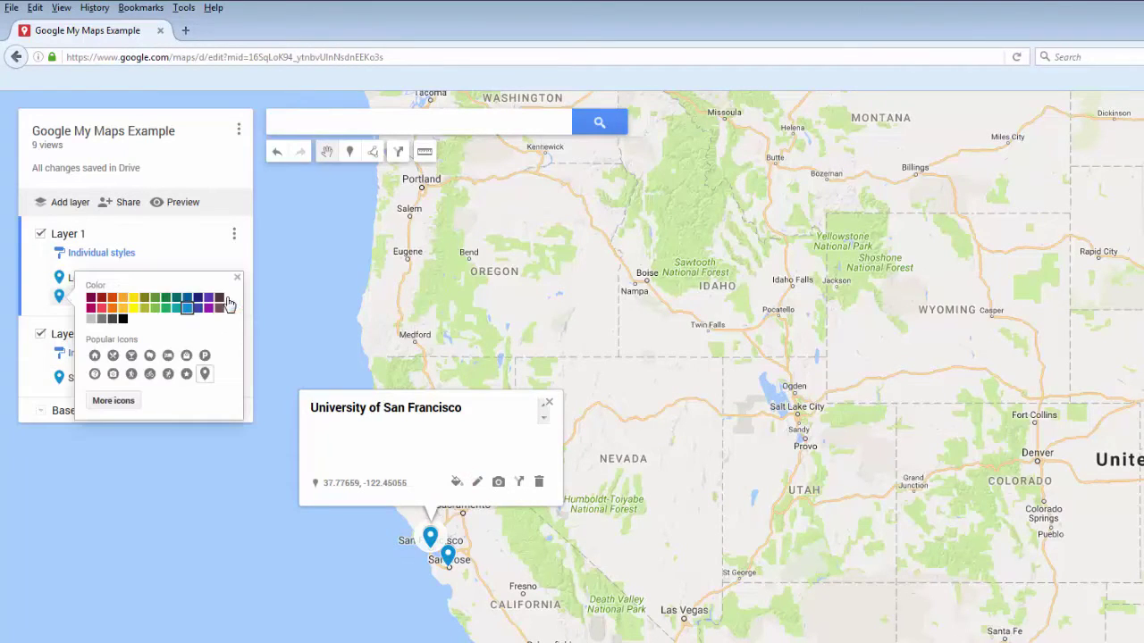
{"action": "left_click", "coordinate": [101, 308]}
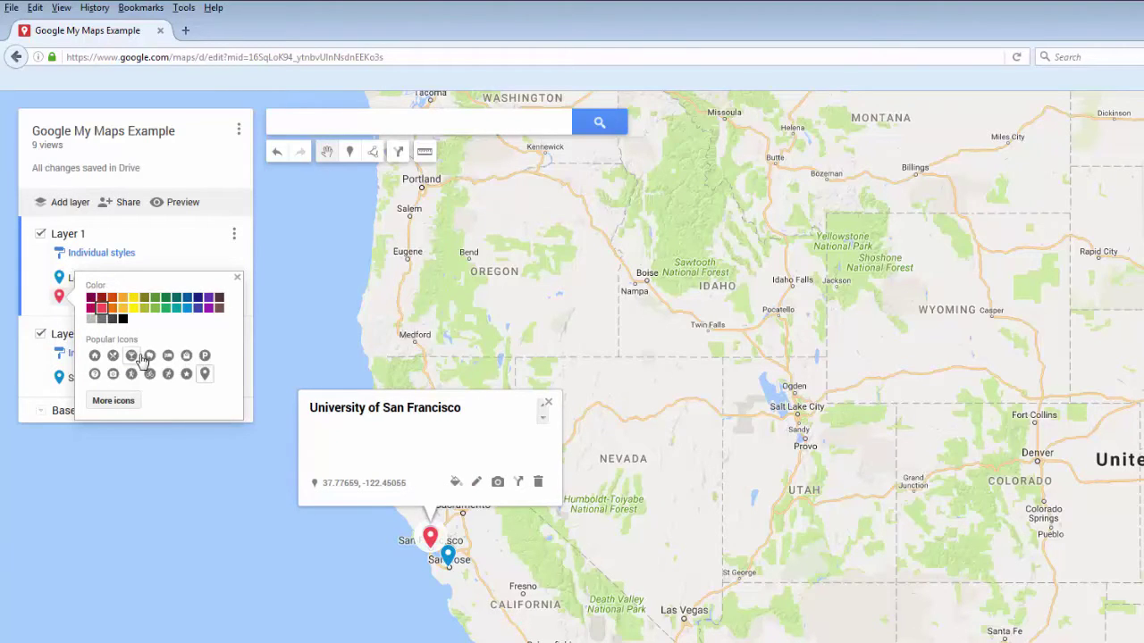
{"action": "left_click", "coordinate": [186, 375]}
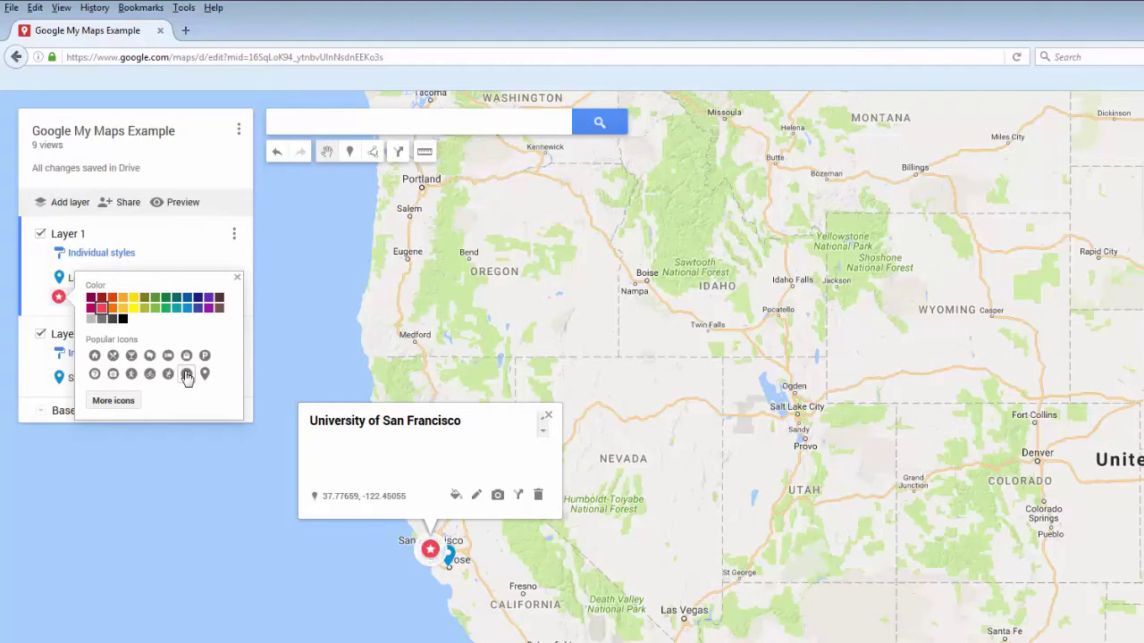
{"action": "left_click", "coordinate": [113, 400]}
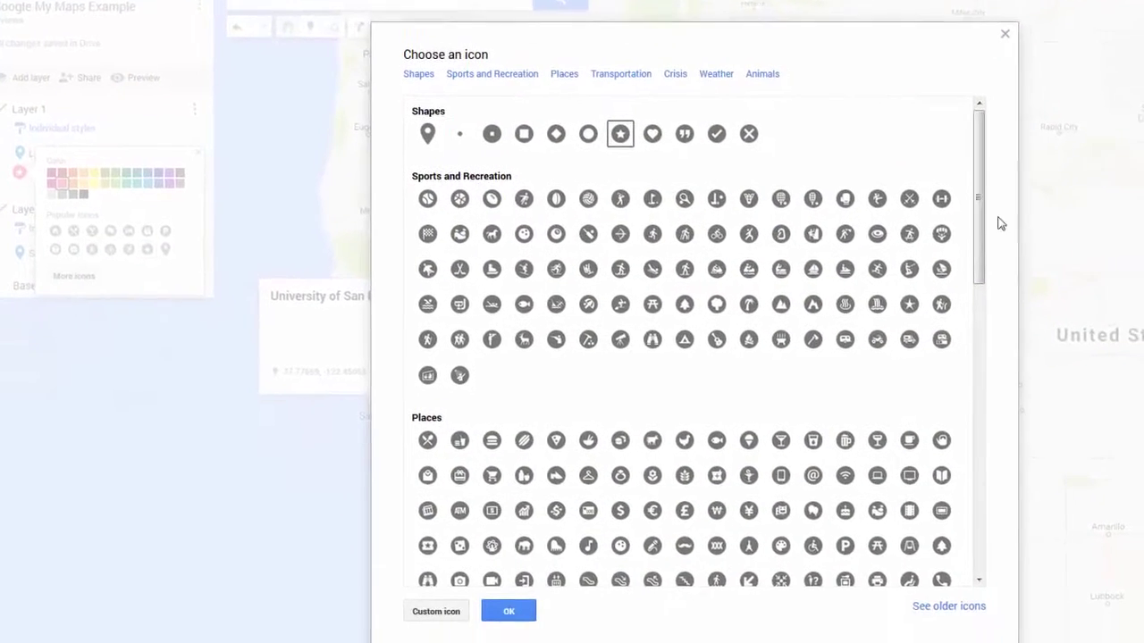
{"action": "mouse_move", "coordinate": [977, 191]}
{"action": "left_mouse_down"}
{"action": "mouse_move", "coordinate": [965, 512]}
{"action": "mouse_move", "coordinate": [977, 174]}
{"action": "left_mouse_up"}
{"action": "left_click", "coordinate": [502, 598]}
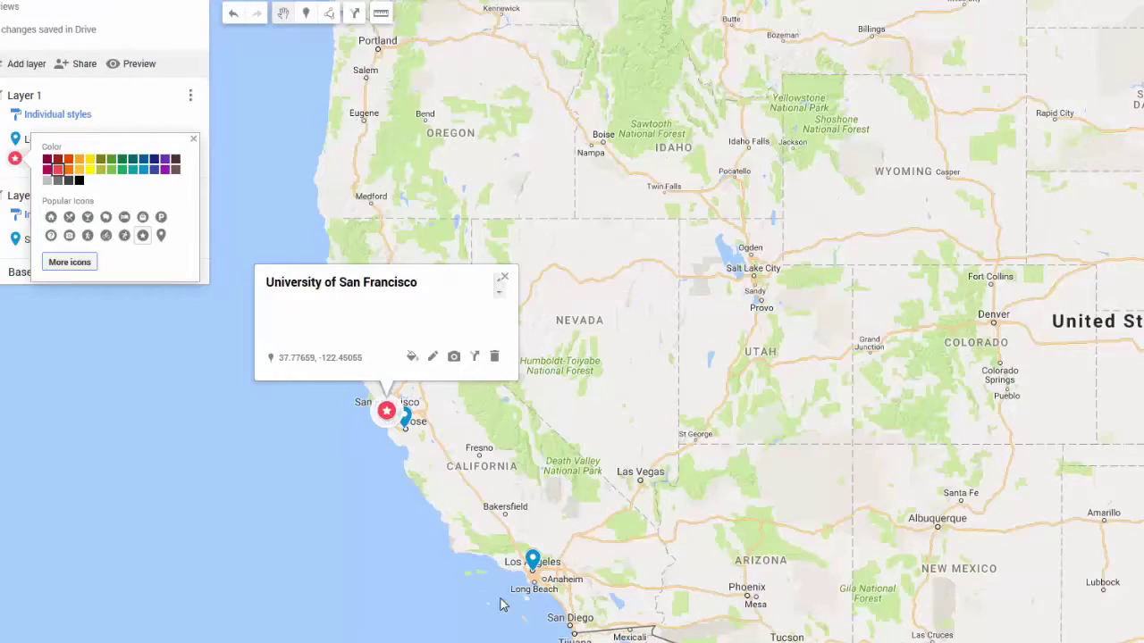
{"action": "left_click", "coordinate": [504, 279]}
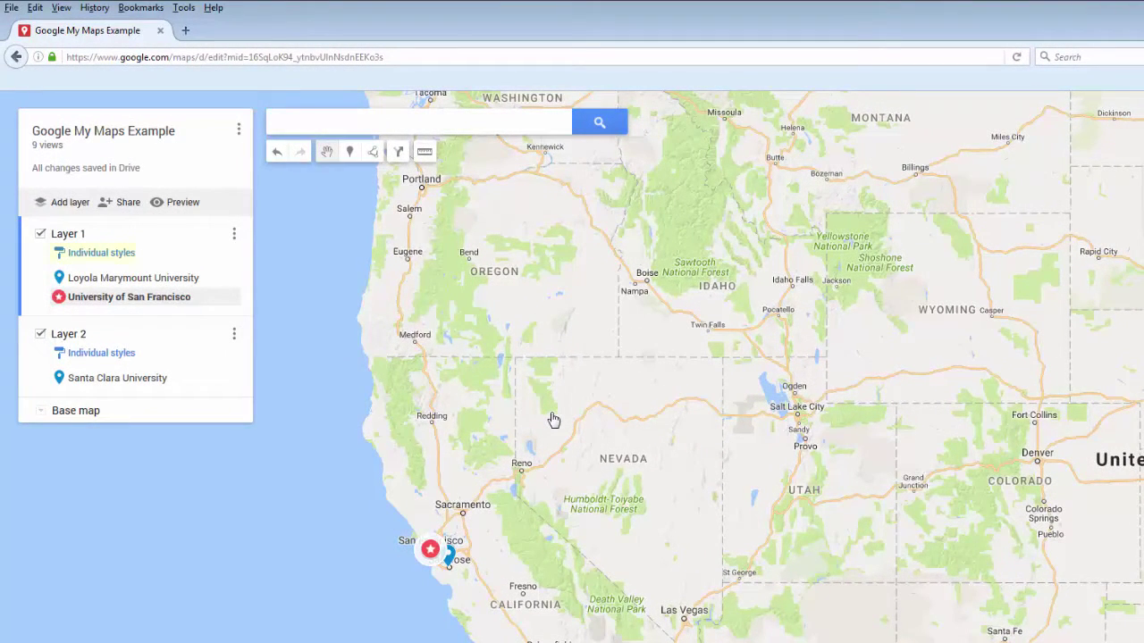
Set Layer 1 labels to show each place's name beside its marker.
{"action": "left_click", "coordinate": [115, 256]}
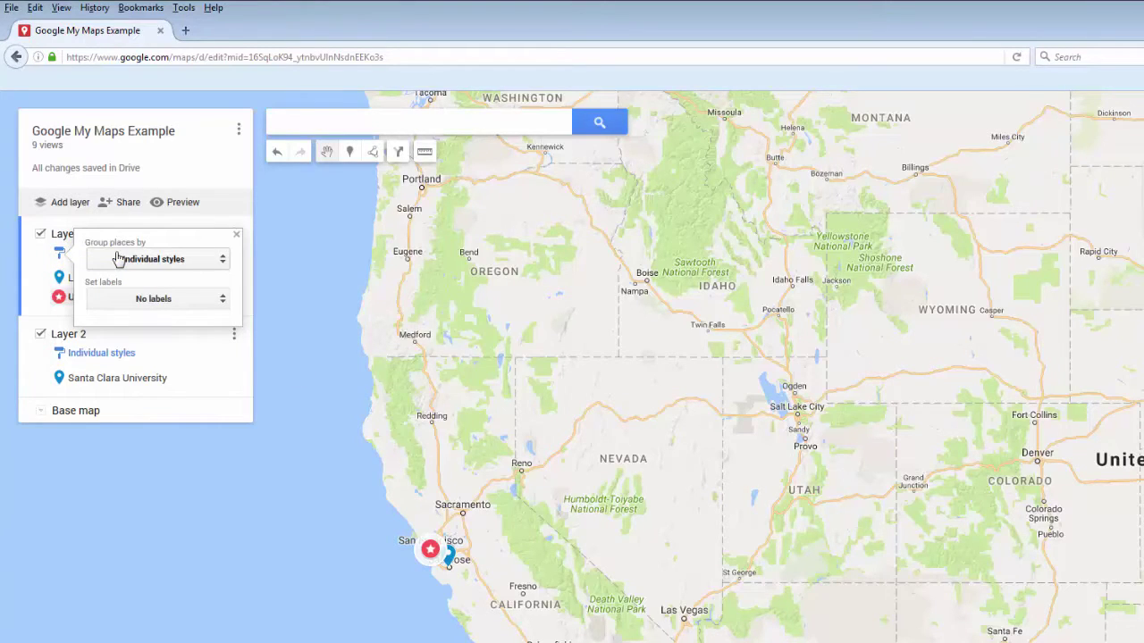
{"action": "left_click", "coordinate": [217, 302]}
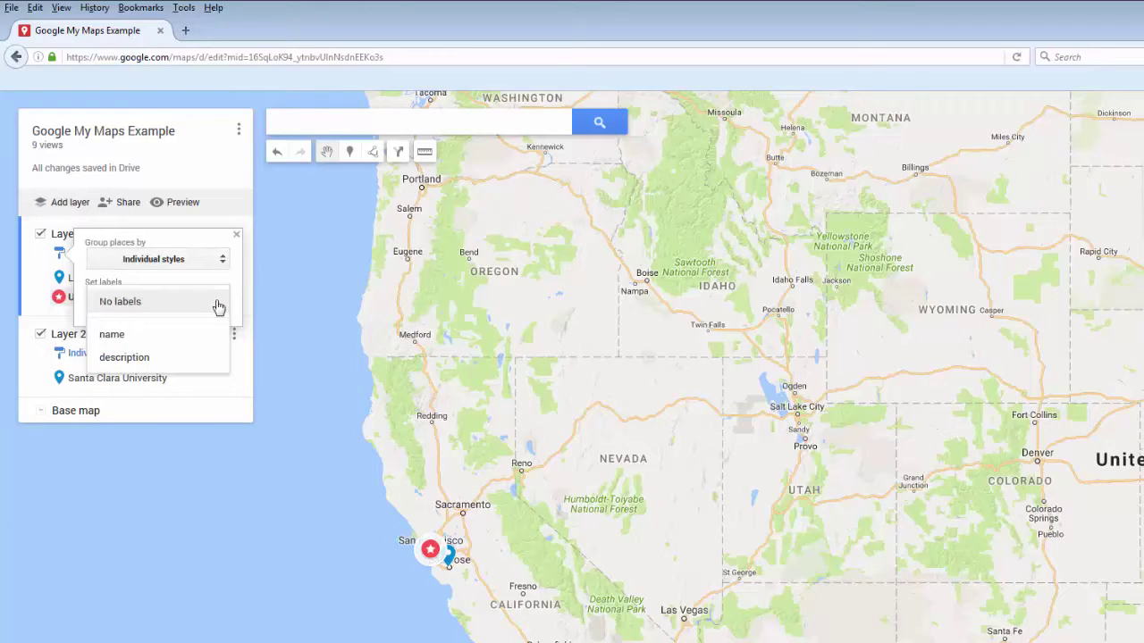
{"action": "left_click", "coordinate": [214, 336]}
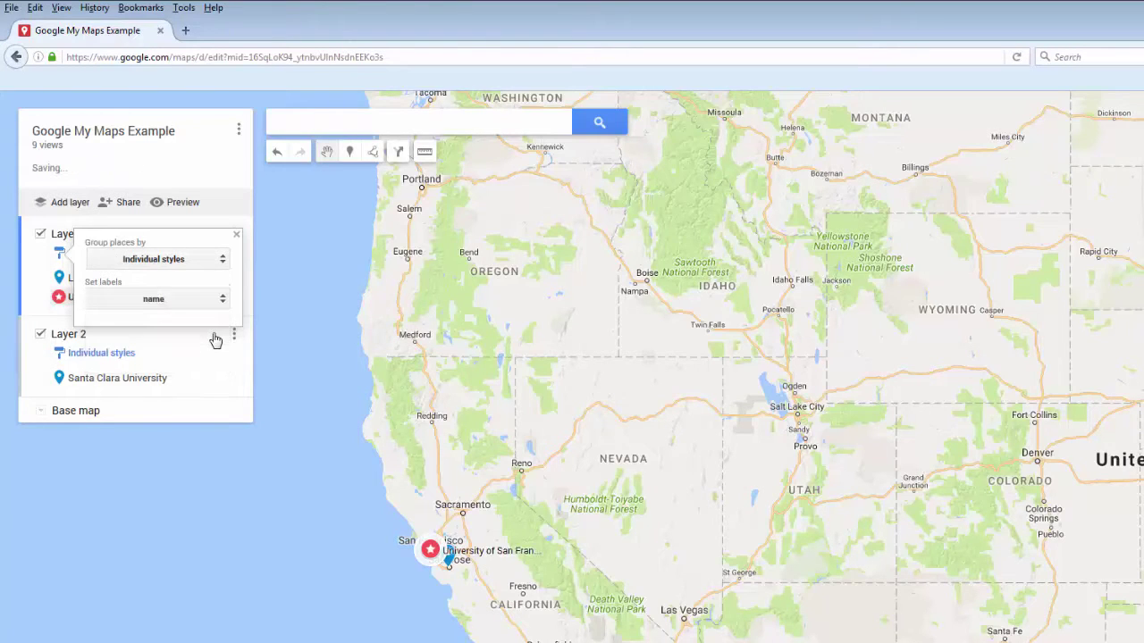
{"action": "left_click", "coordinate": [479, 545]}
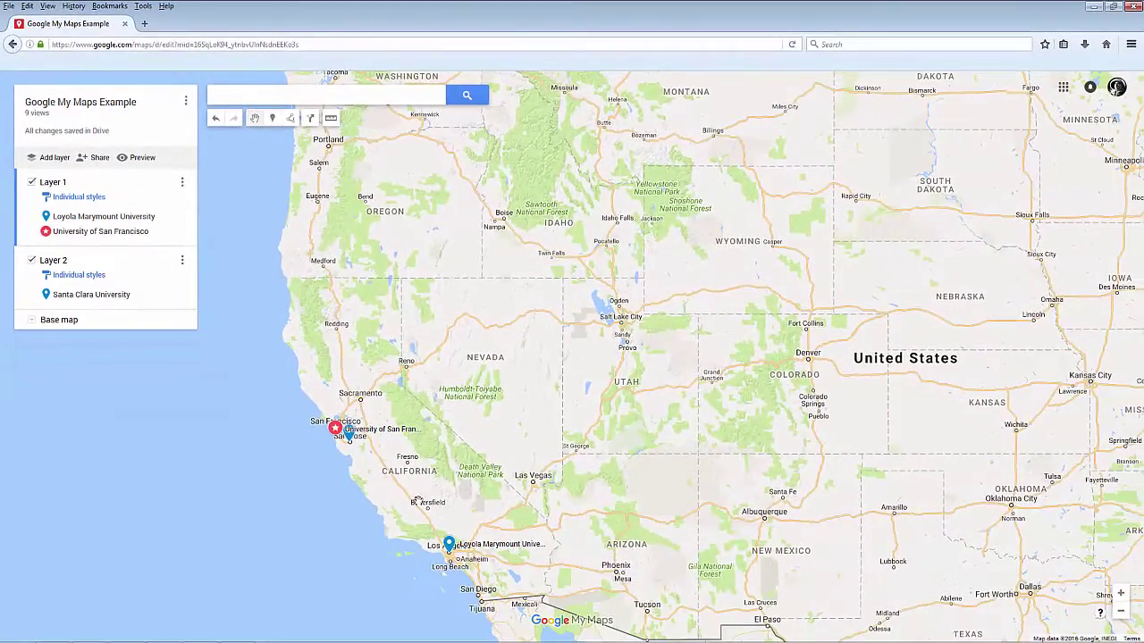
{"action": "left_click", "coordinate": [100, 294]}
Move Santa Clara University into Layer 1 and switch Layer 1 to a uniform style.
{"action": "left_click_drag", "start_coordinate": [102, 295], "coordinate": [100, 230]}
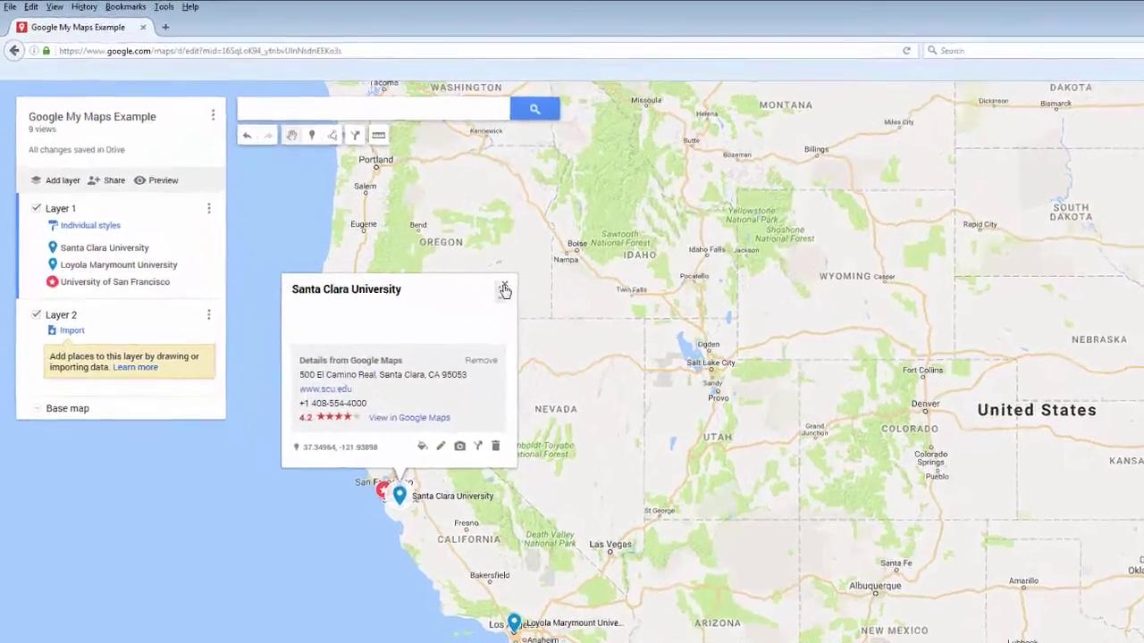
{"action": "left_click", "coordinate": [440, 248]}
{"action": "left_click", "coordinate": [83, 200]}
{"action": "left_click", "coordinate": [115, 273]}
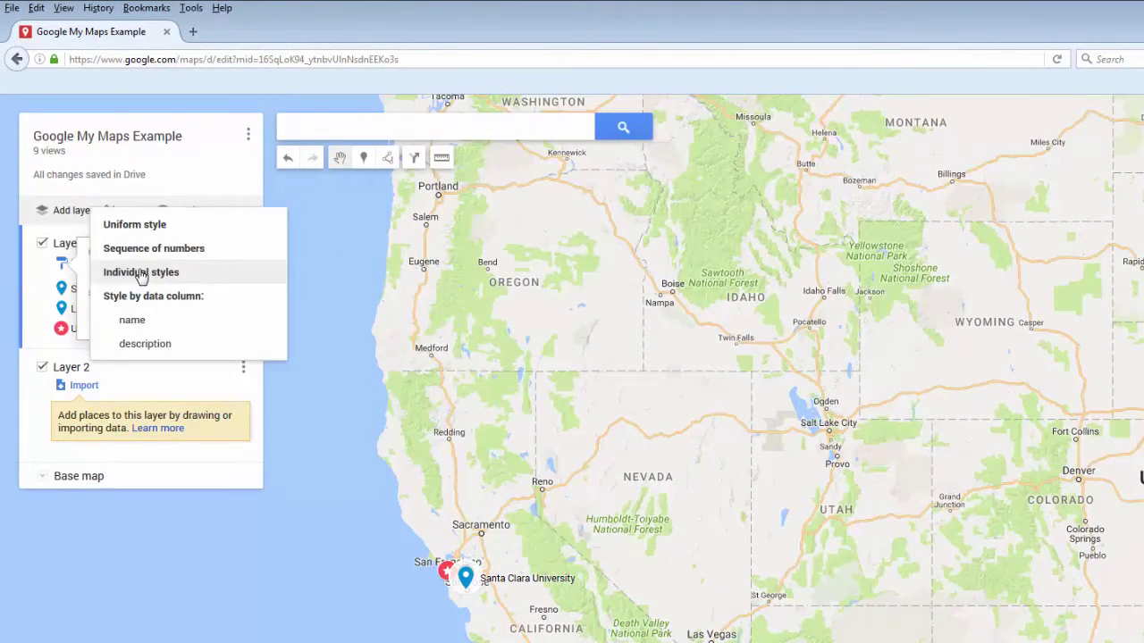
{"action": "left_click", "coordinate": [106, 225]}
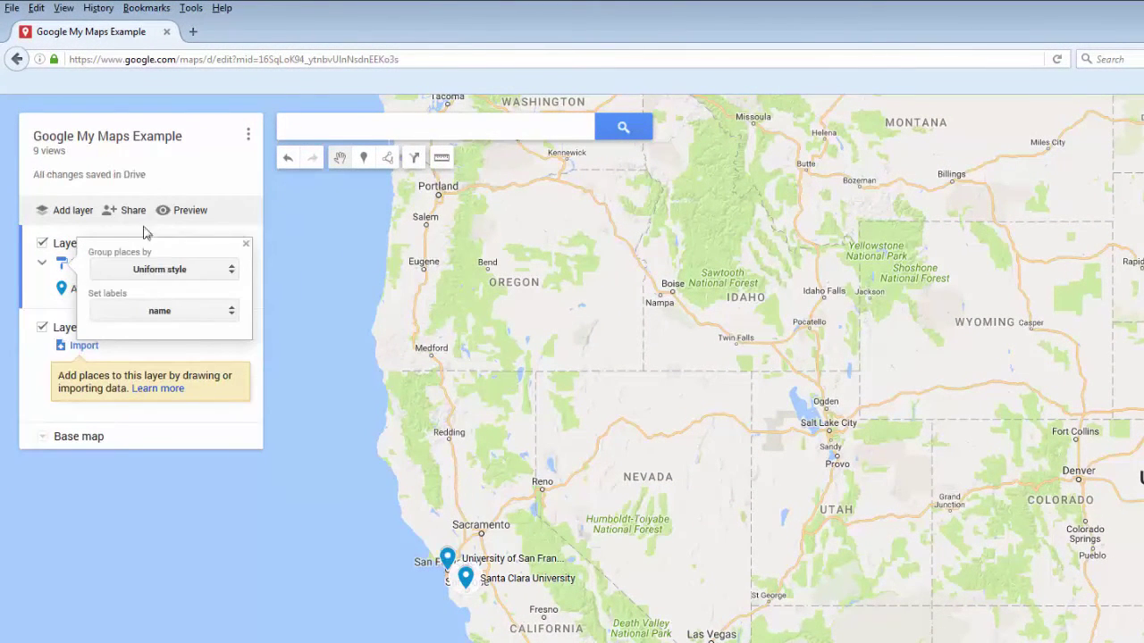
{"action": "left_click", "coordinate": [246, 244]}
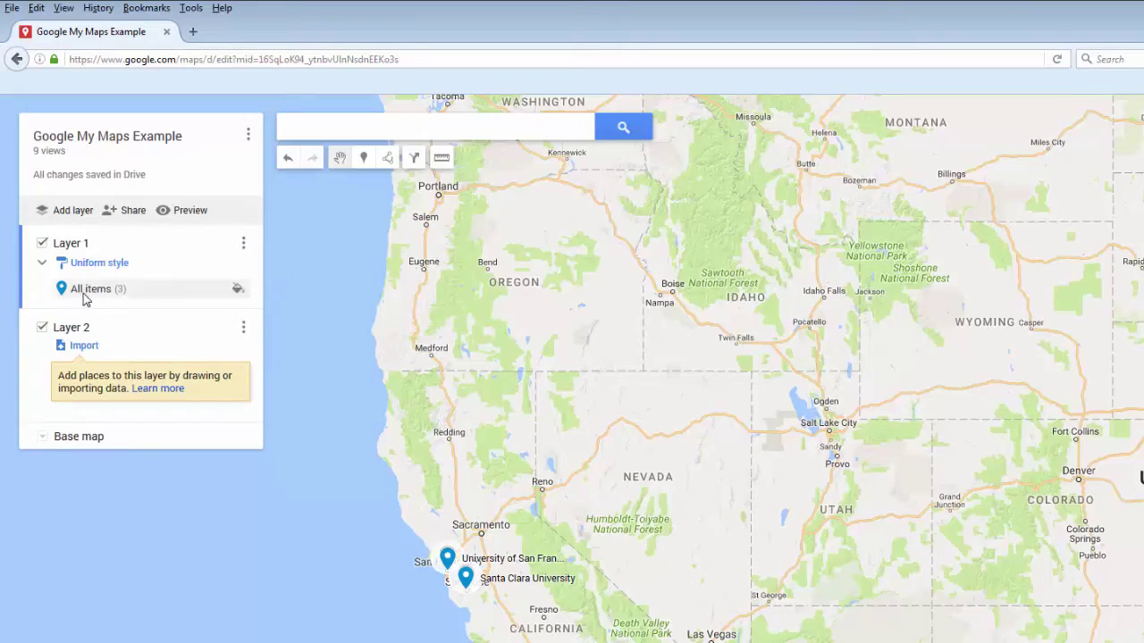
Return Layer 1 to individual styles with labels set to No labels.
{"action": "left_click", "coordinate": [43, 265]}
{"action": "left_click", "coordinate": [43, 266]}
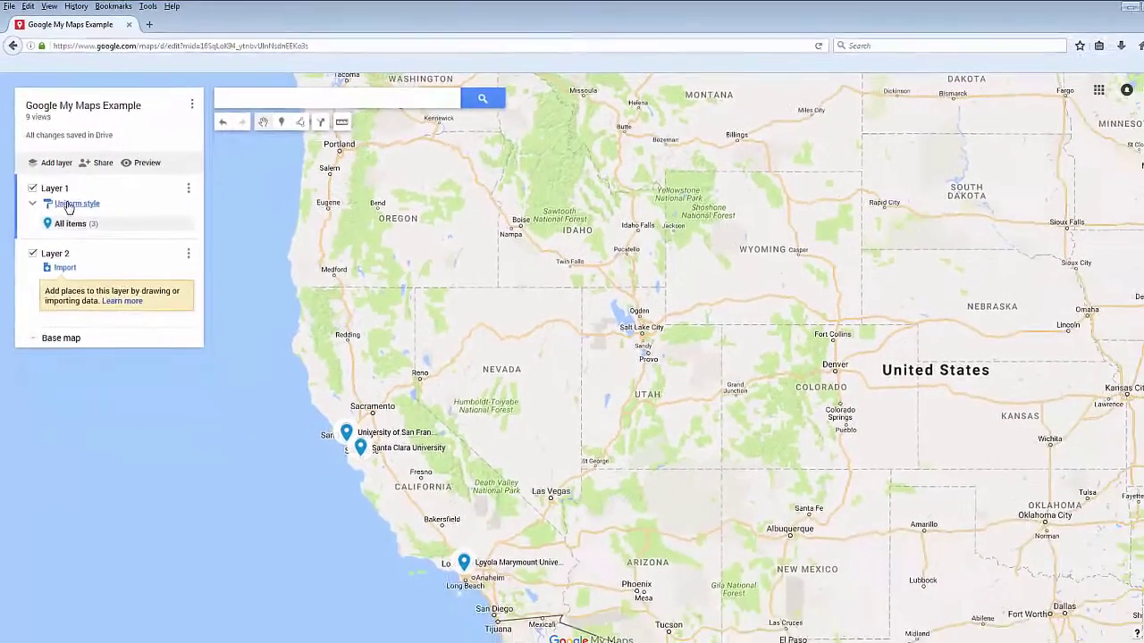
{"action": "left_click", "coordinate": [89, 265]}
{"action": "left_click", "coordinate": [89, 202]}
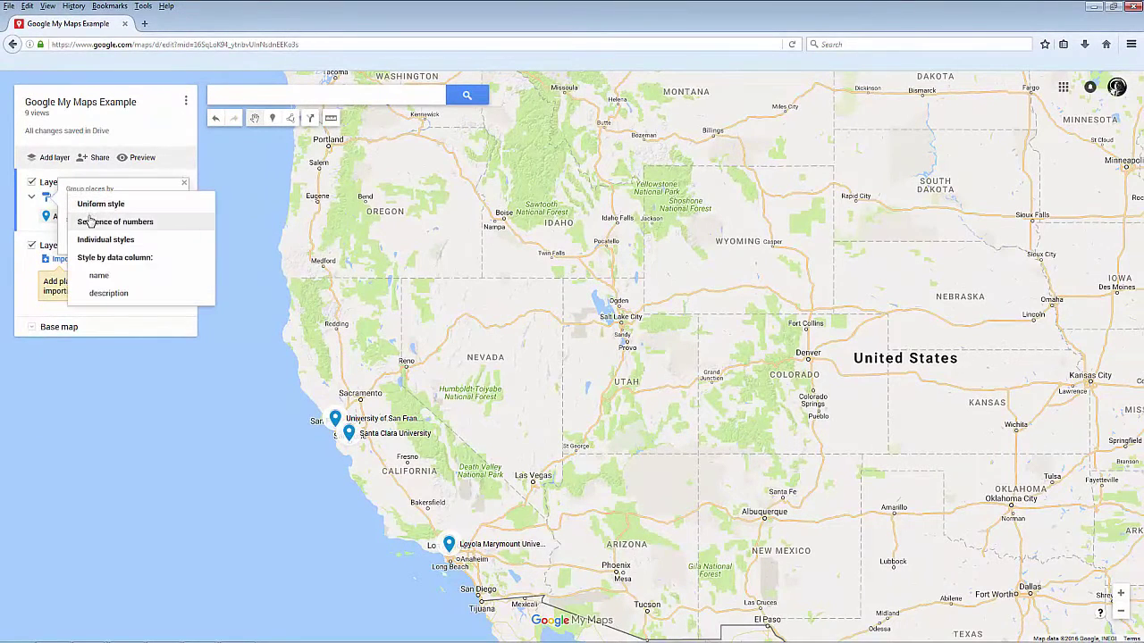
{"action": "left_click", "coordinate": [91, 238]}
{"action": "left_click", "coordinate": [90, 233]}
{"action": "left_click", "coordinate": [99, 212]}
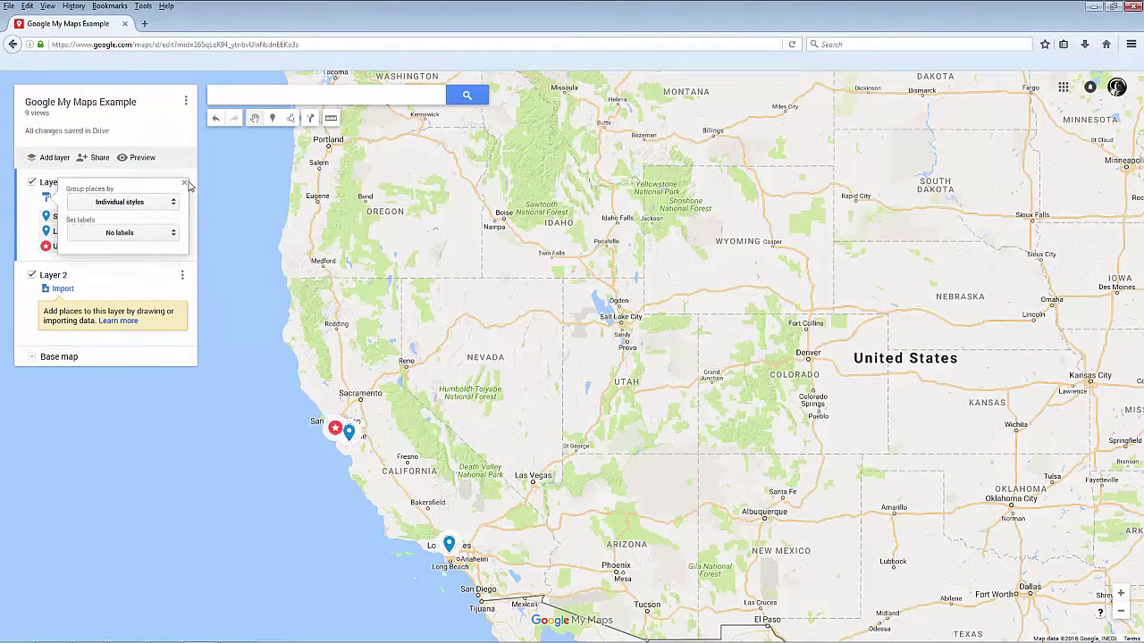
{"action": "left_click", "coordinate": [185, 182]}
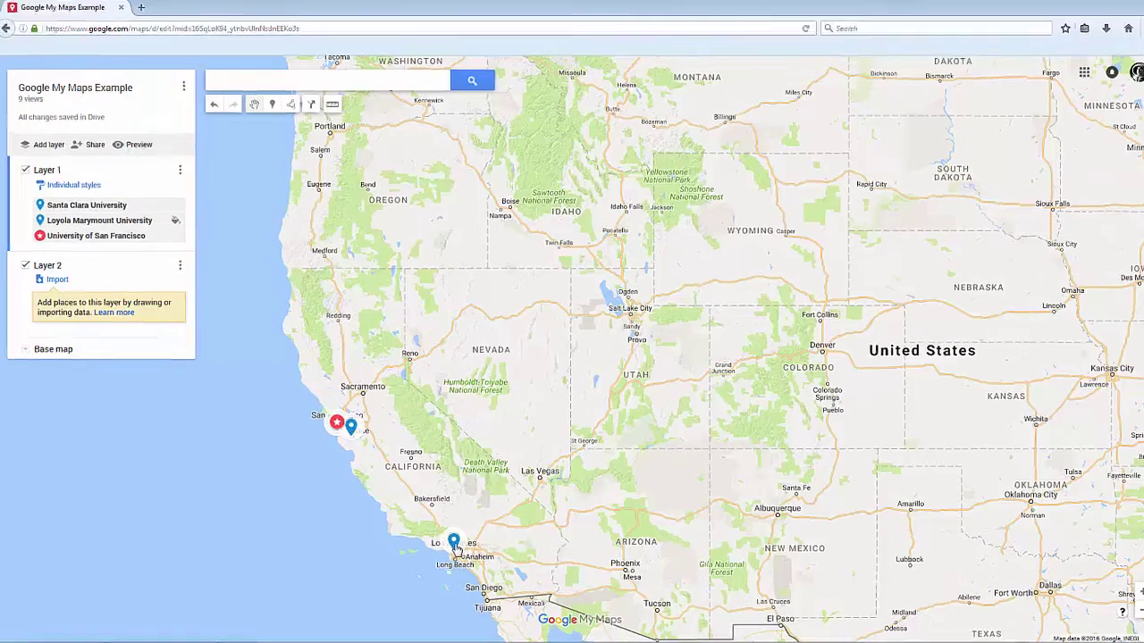
Open the Loyola Marymount University place for editing its description.
{"action": "left_click", "coordinate": [449, 543]}
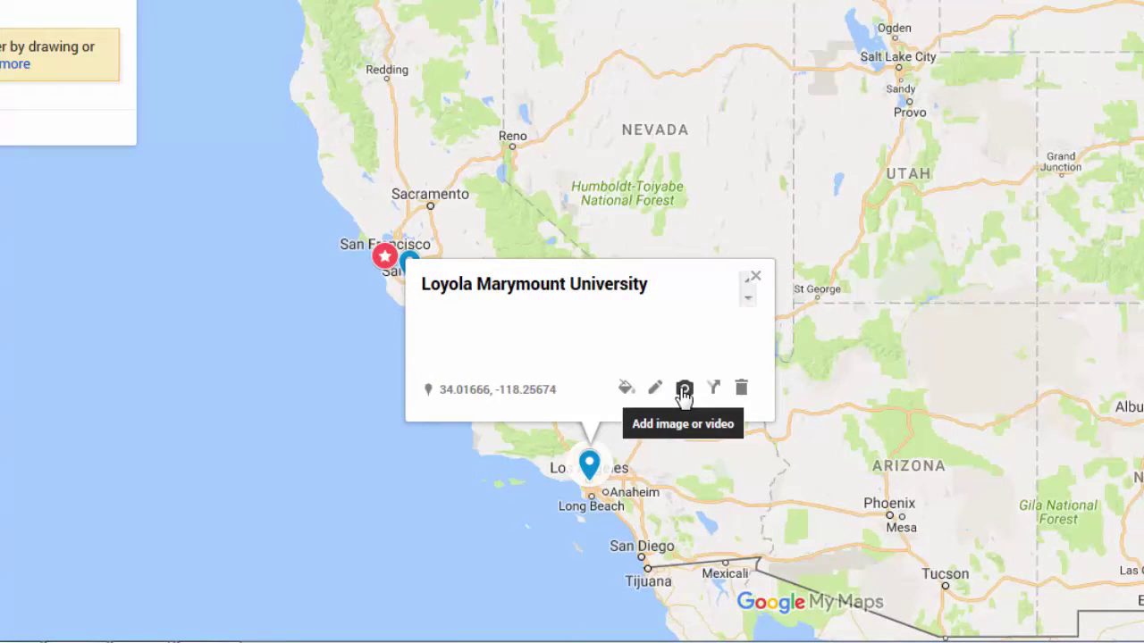
{"action": "left_click", "coordinate": [654, 390]}
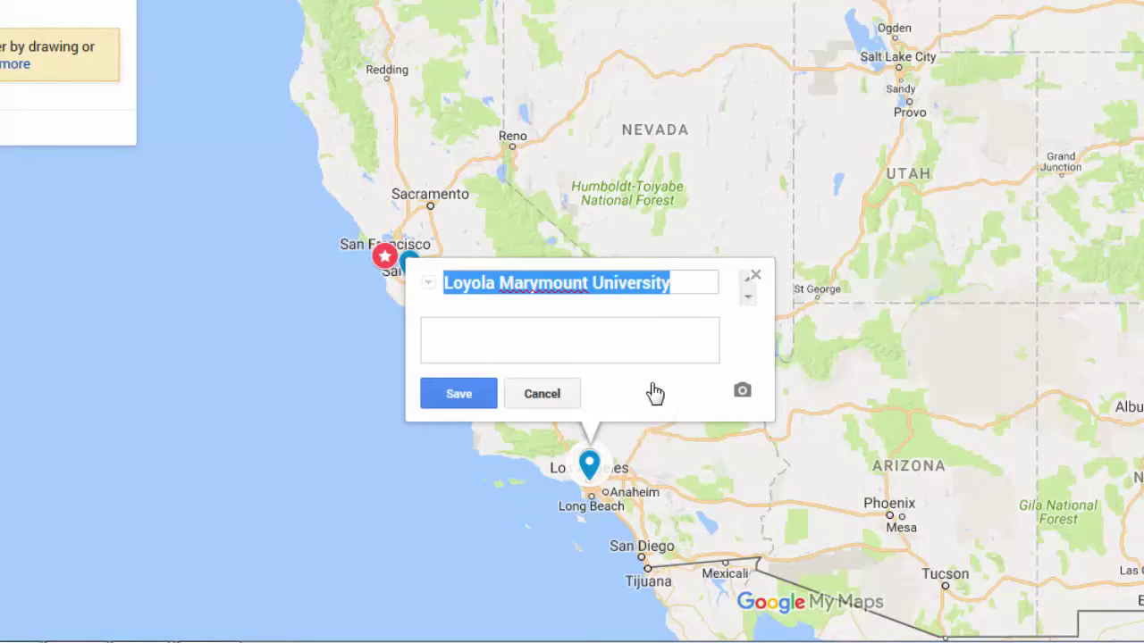
{"action": "left_click", "coordinate": [581, 335]}
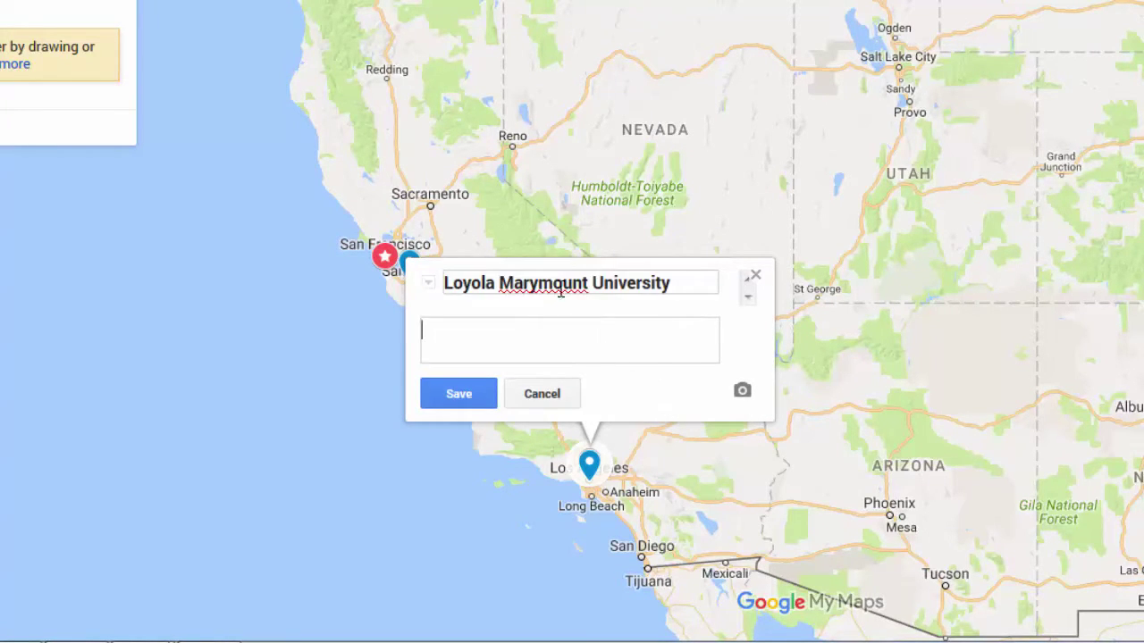
{"action": "left_click_drag", "start_coordinate": [573, 284], "coordinate": [429, 288]}
{"action": "left_click", "coordinate": [513, 353]}
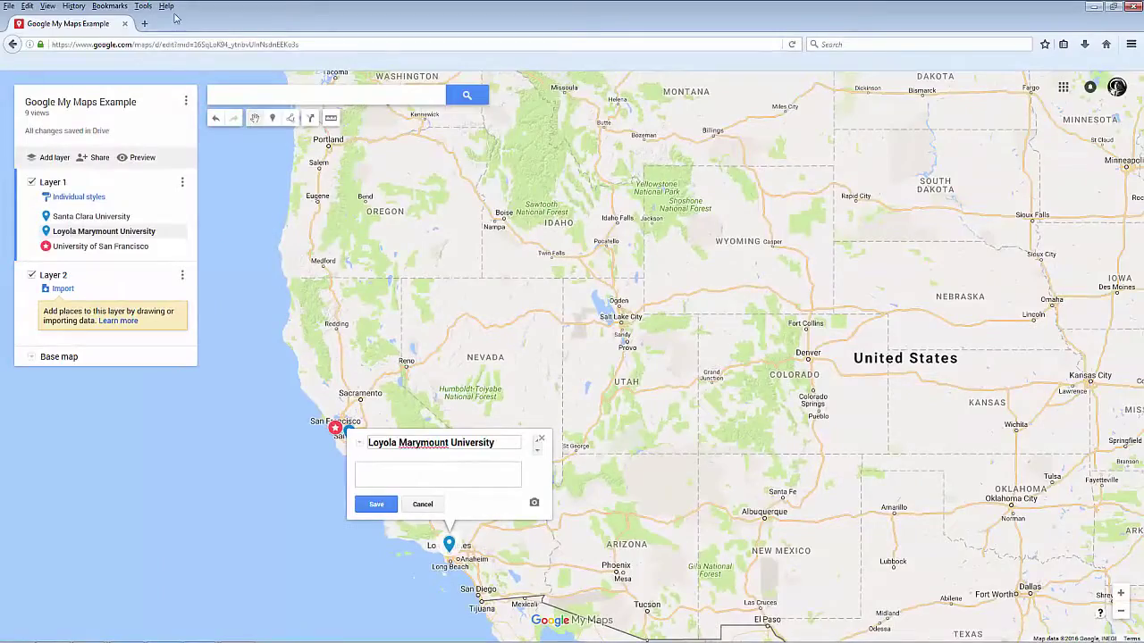
Add the copied lmu.edu address plus '- Loyola Marymount University website' to the description and save.
{"action": "key", "text": "ctrl+t"}
{"action": "type", "text": "lmu.edu"}
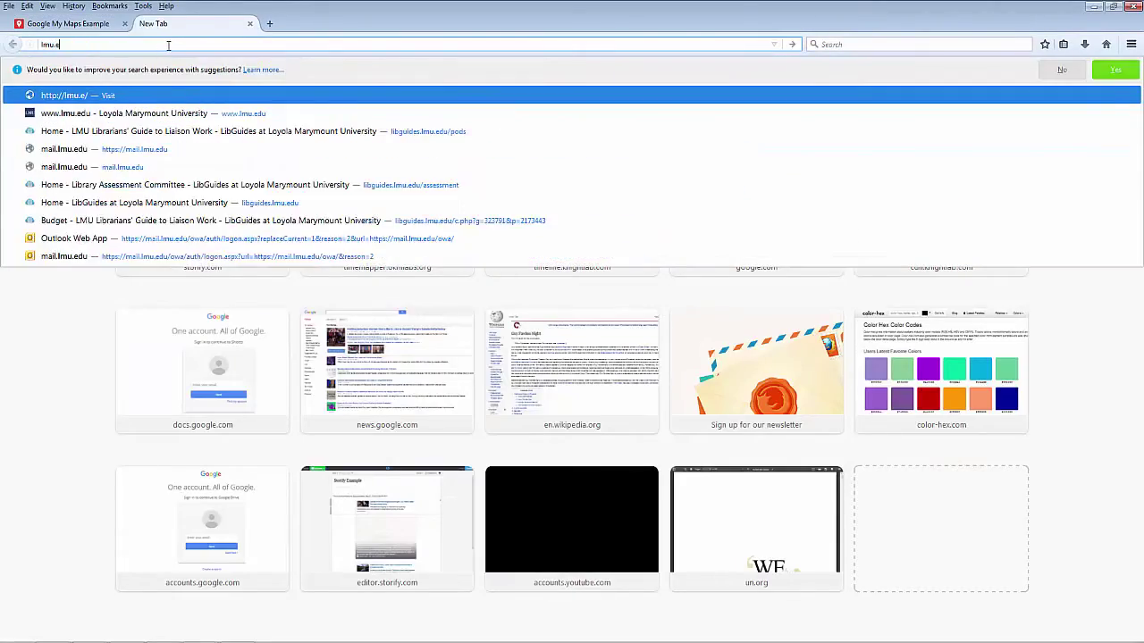
{"action": "key", "text": "Return"}
{"action": "left_click", "coordinate": [161, 45]}
{"action": "key", "text": "ctrl+c"}
{"action": "left_click", "coordinate": [67, 23]}
{"action": "key", "text": "ctrl+v"}
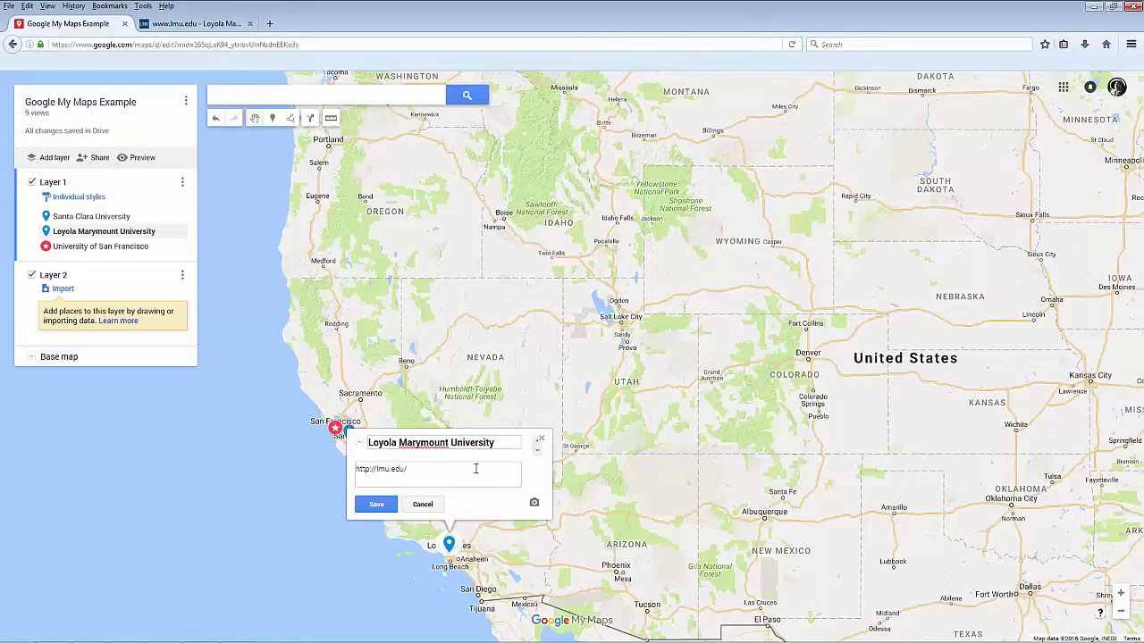
{"action": "type", "text": "- Loyola Marymount University website"}
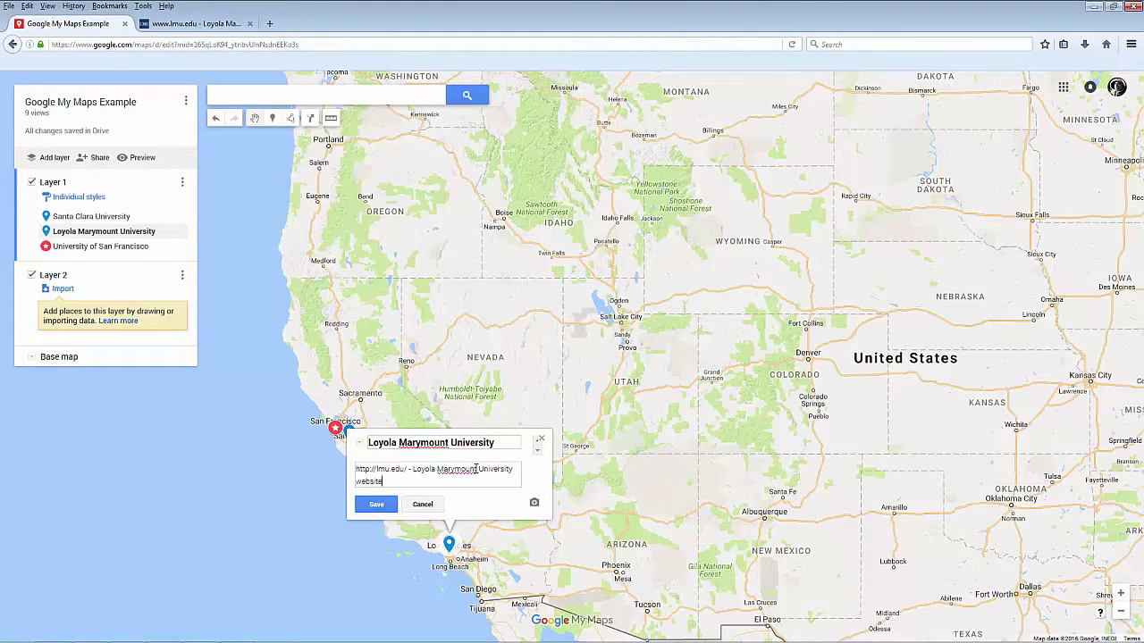
{"action": "left_click", "coordinate": [376, 504]}
Test the saved lmu.edu link, then close the LMU website tab.
{"action": "left_click", "coordinate": [379, 469]}
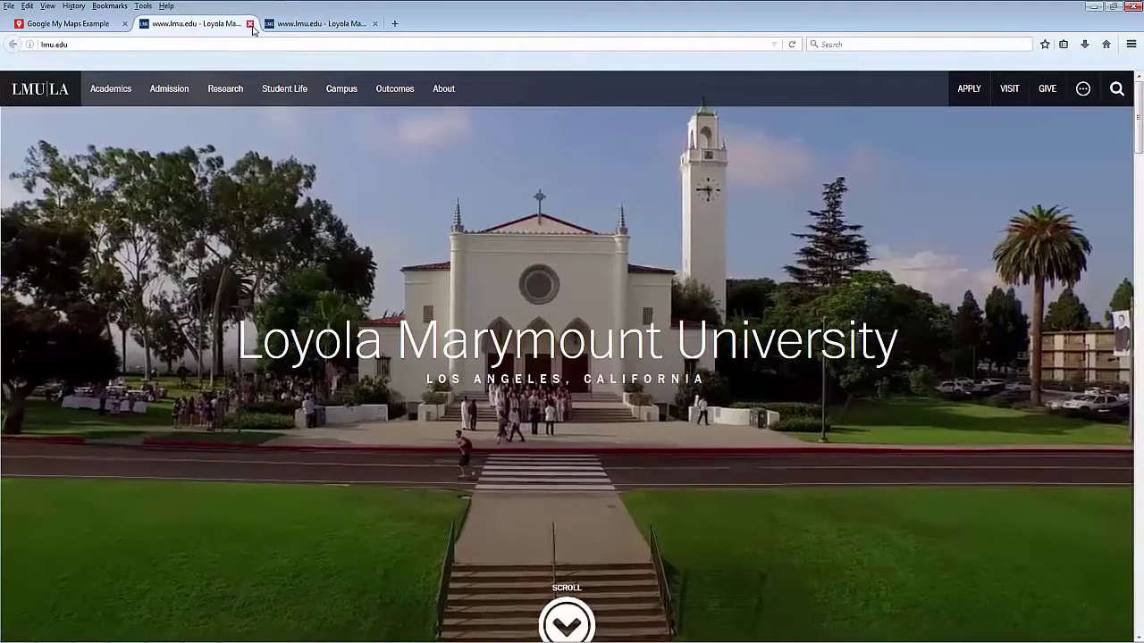
{"action": "left_click", "coordinate": [252, 24]}
{"action": "middle_click", "coordinate": [253, 27]}
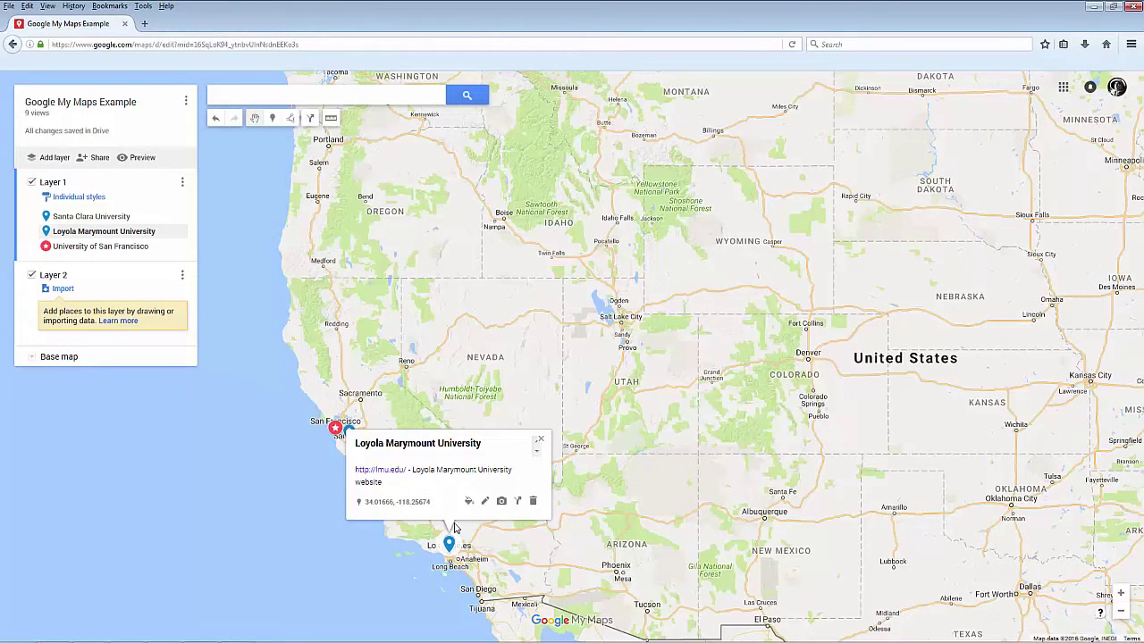
Open the LMU place's photo chooser and look through its Web camera and Image URL options.
{"action": "left_click", "coordinate": [502, 503]}
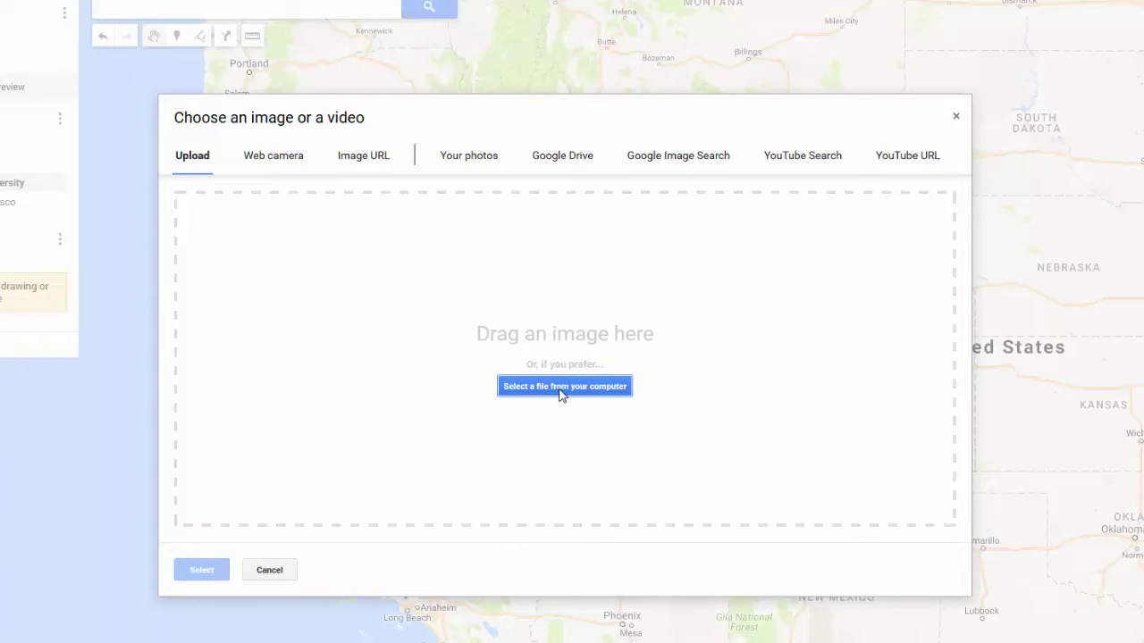
{"action": "left_click", "coordinate": [270, 163]}
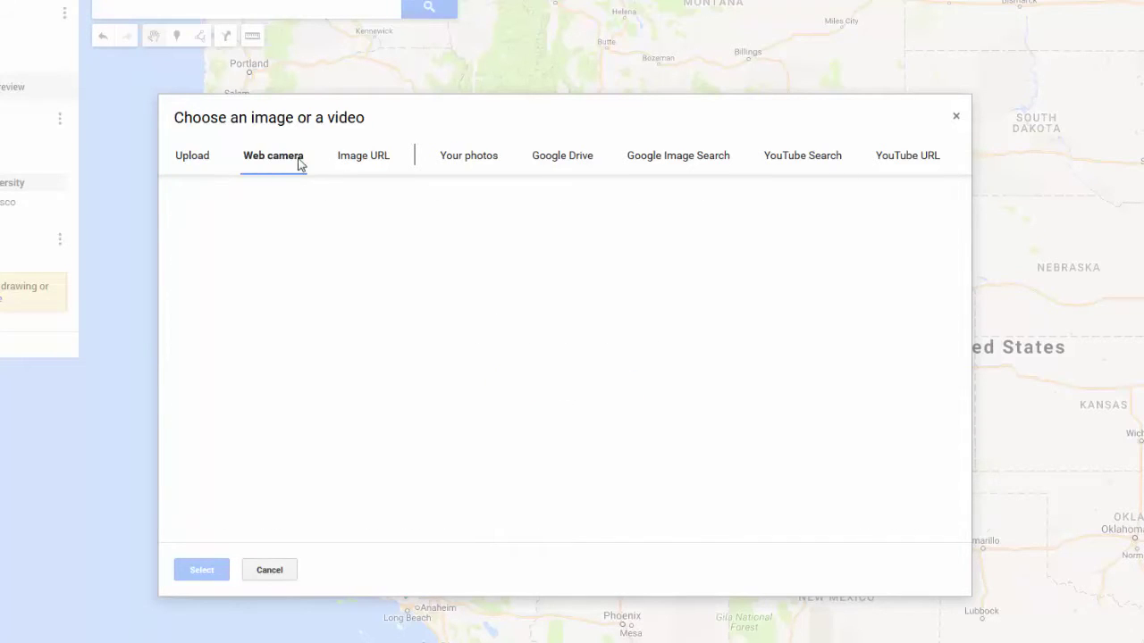
{"action": "left_click", "coordinate": [362, 166]}
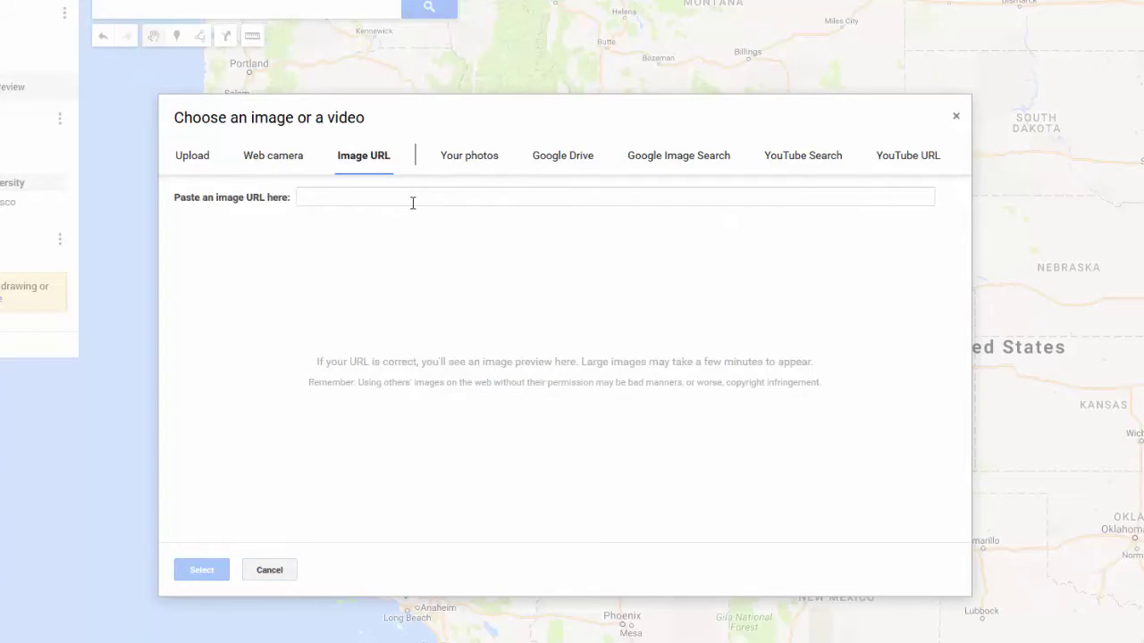
{"action": "left_click", "coordinate": [579, 161]}
Run a Google image search for 'loyola marymount university' in the chooser.
{"action": "left_click", "coordinate": [673, 168]}
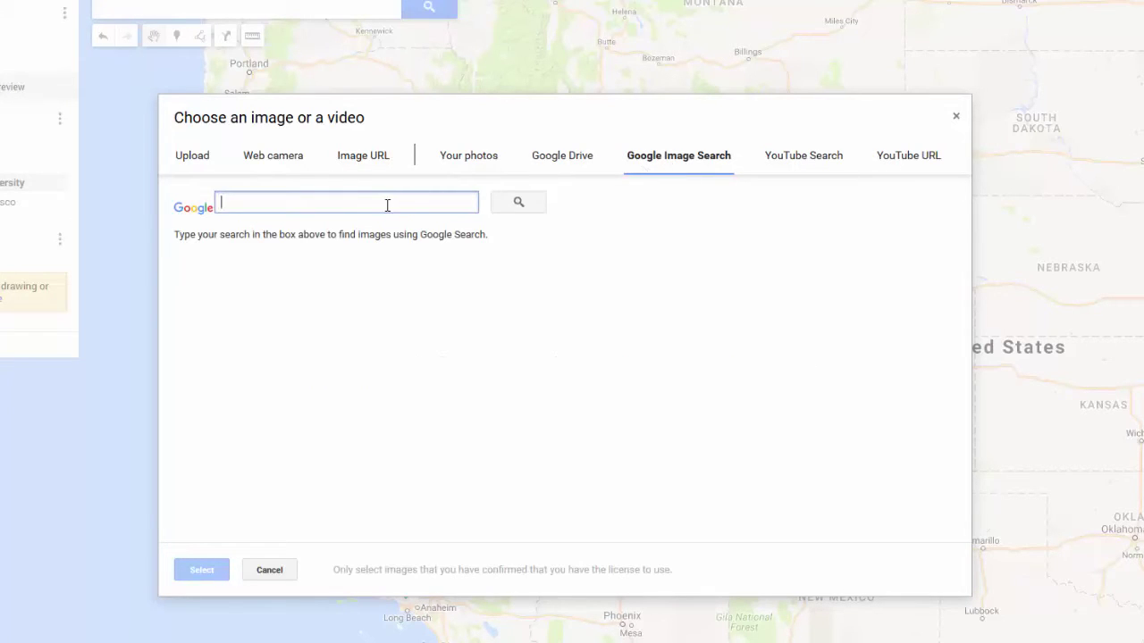
{"action": "type", "text": "loyola marymount univers"}
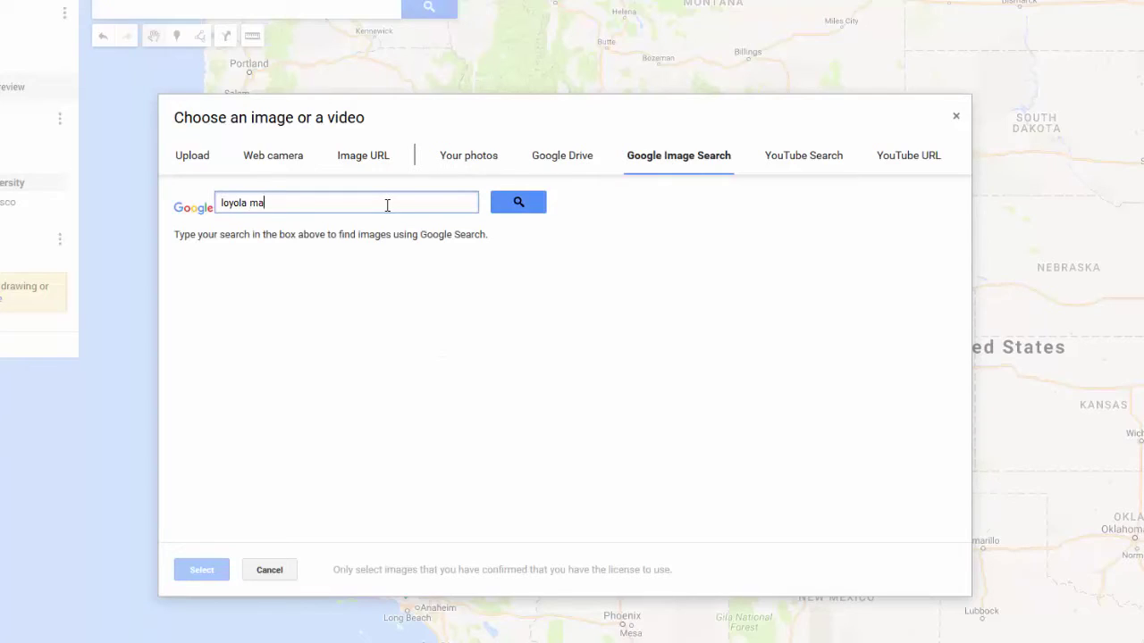
{"action": "key", "text": "Return"}
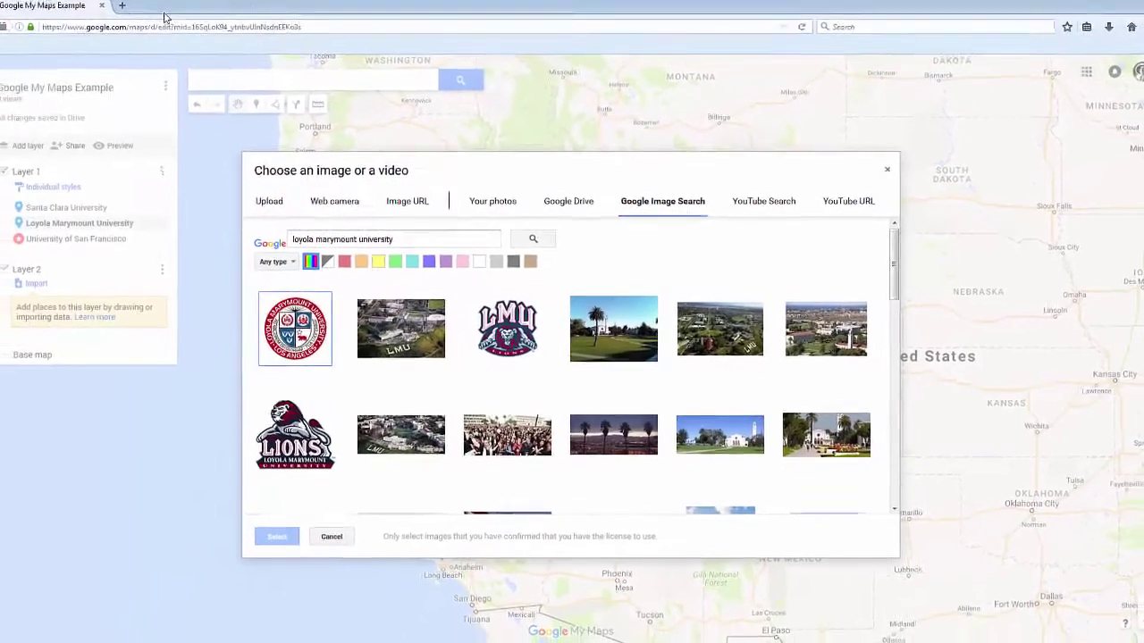
{"action": "left_click", "coordinate": [143, 23]}
Search images.google.com for loyola marymount university and open the aerial LMU_2.jpg photo full-size, selecting its address.
{"action": "type", "text": "imag"}
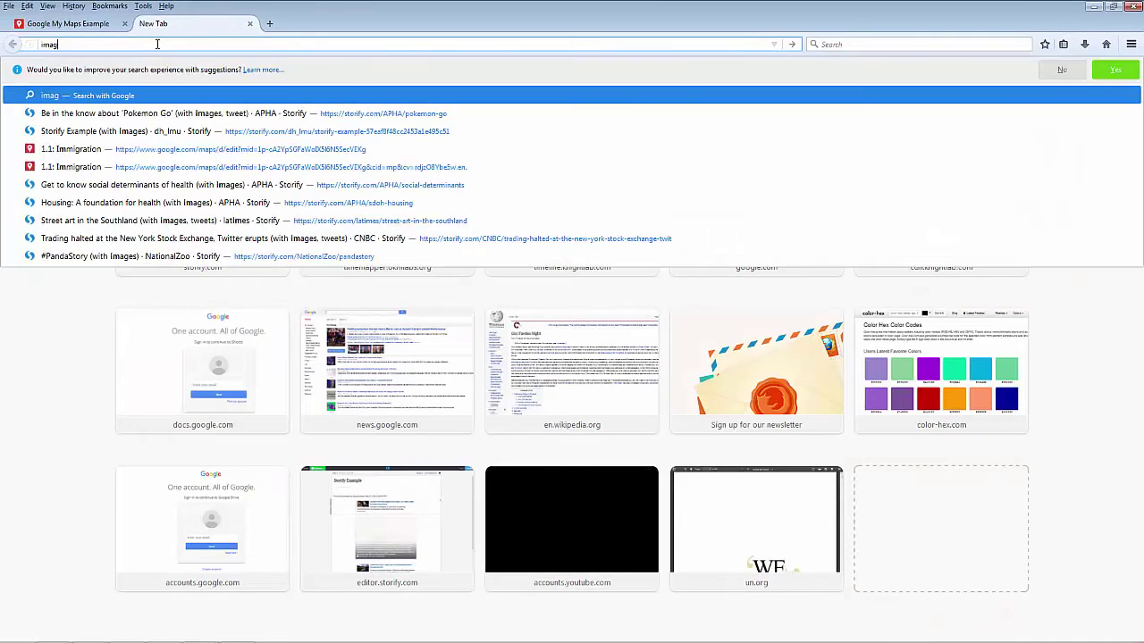
{"action": "type", "text": "es.google.com"}
{"action": "key", "text": "Return"}
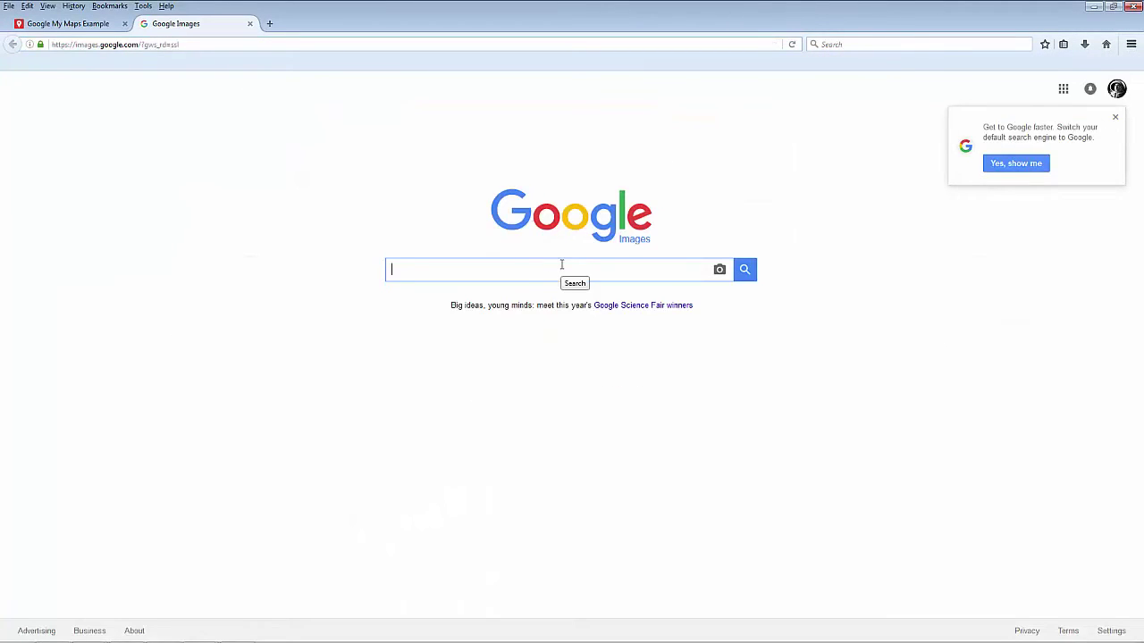
{"action": "type", "text": "loyola mar"}
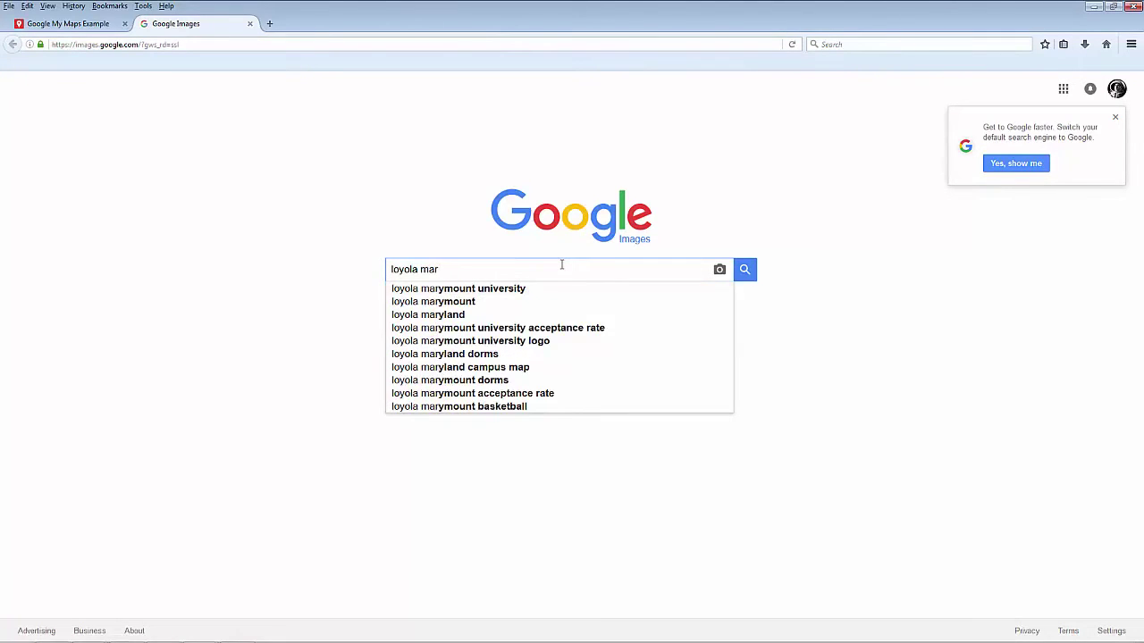
{"action": "key", "text": "Down"}
{"action": "key", "text": "Return"}
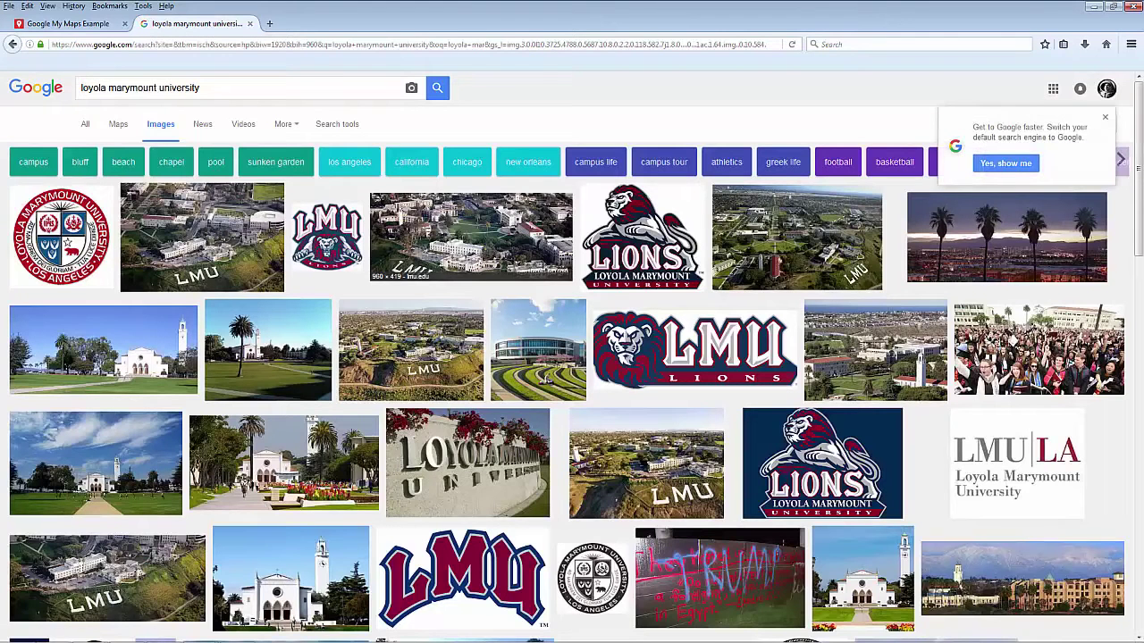
{"action": "left_click", "coordinate": [259, 269]}
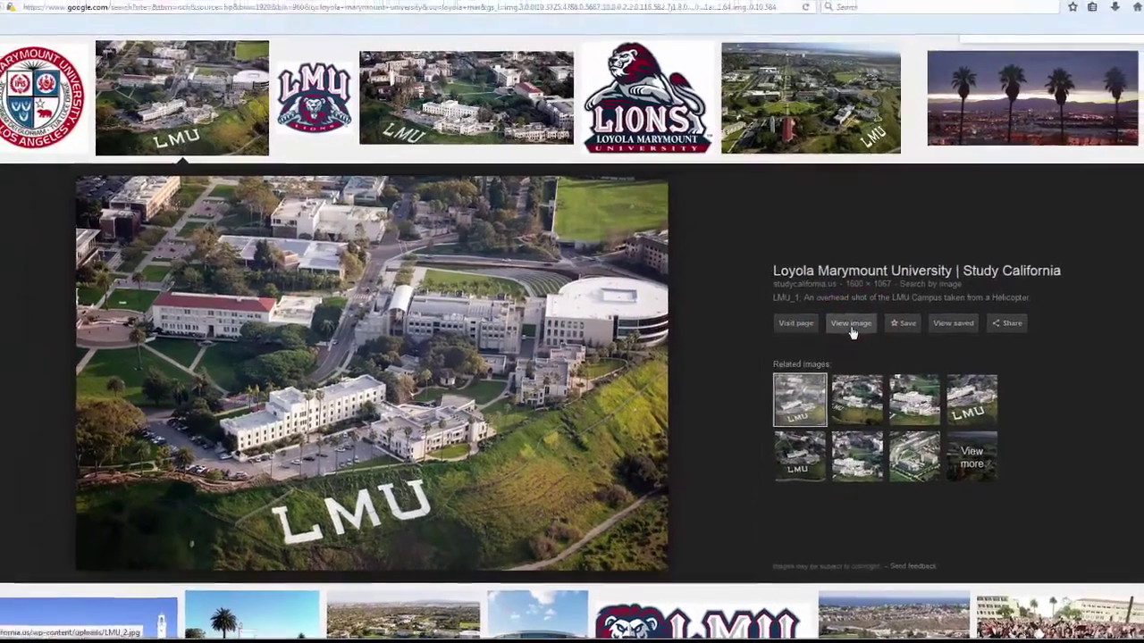
{"action": "left_click", "coordinate": [888, 276]}
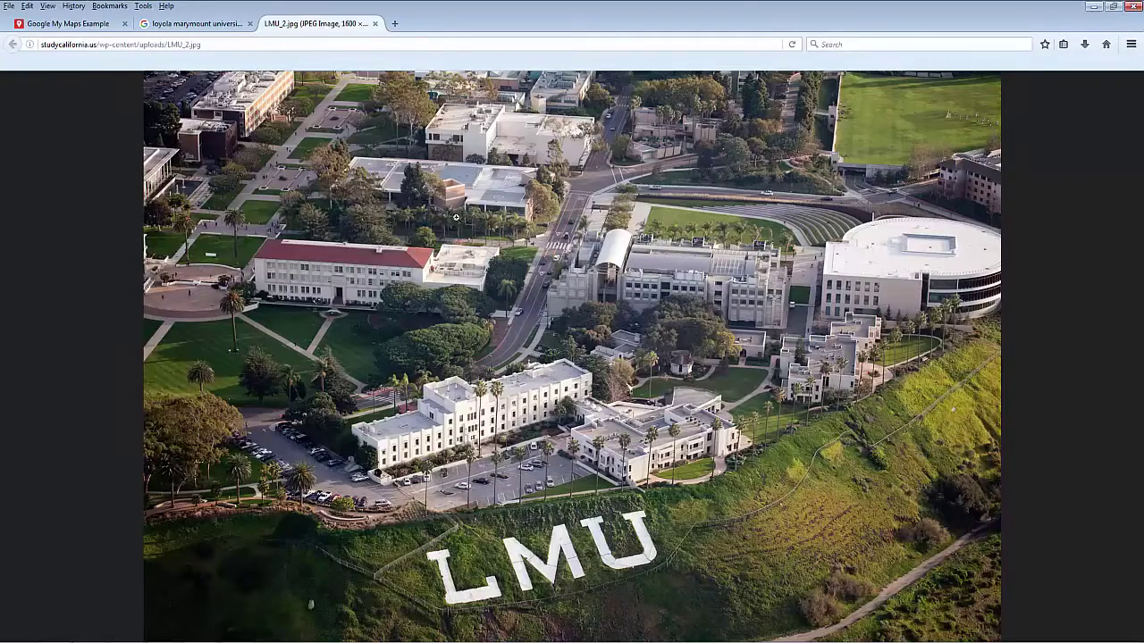
{"action": "left_click", "coordinate": [197, 44]}
{"action": "key", "text": "ctrl+c"}
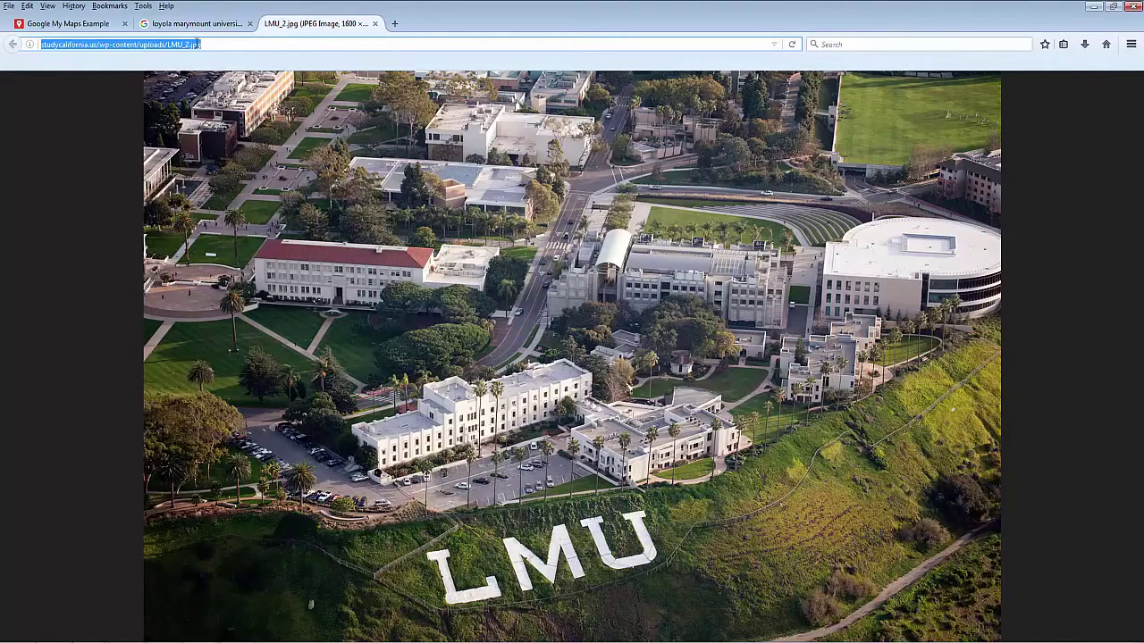
{"action": "left_click", "coordinate": [77, 27]}
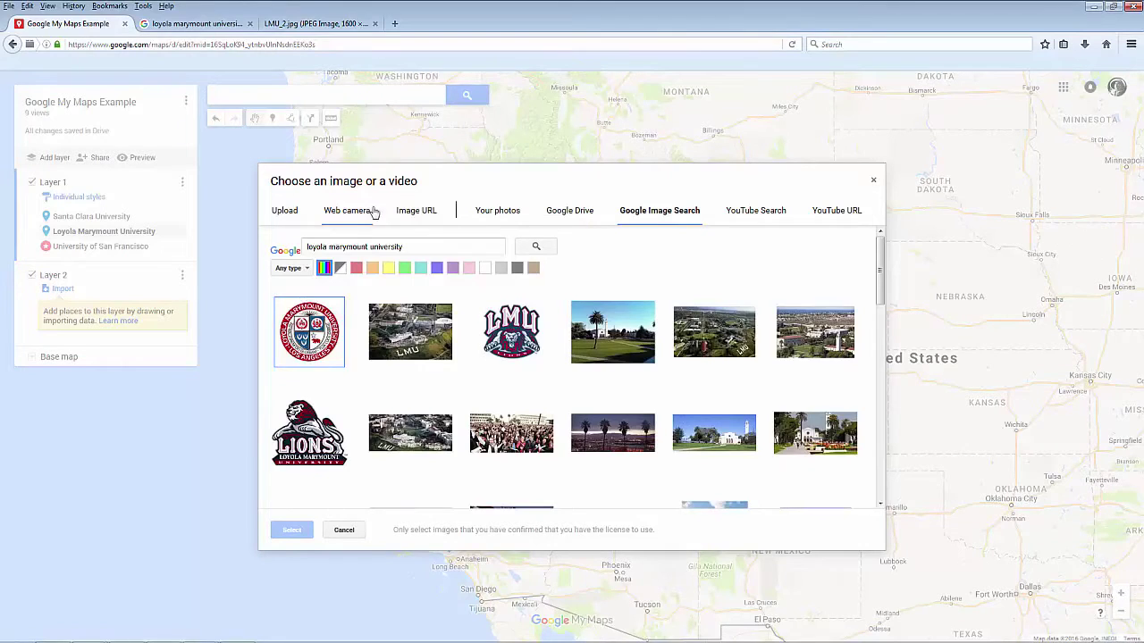
Attach the aerial LMU campus photo via its pasted image URL and save the place.
{"action": "left_click", "coordinate": [415, 212]}
{"action": "left_click", "coordinate": [411, 243]}
{"action": "key", "text": "ctrl+v"}
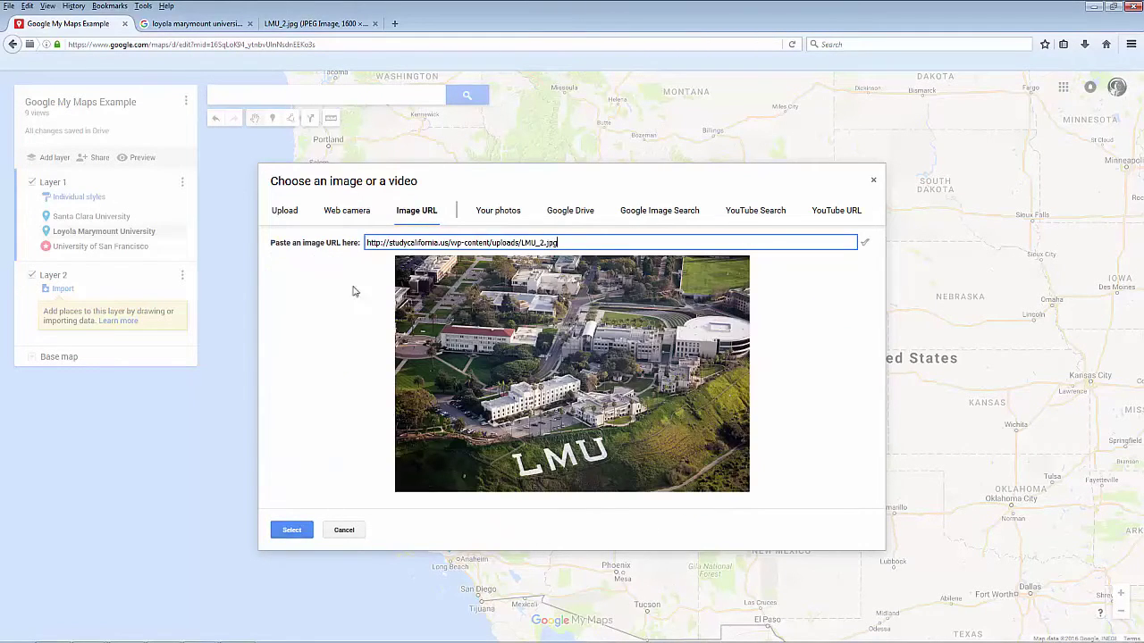
{"action": "left_click", "coordinate": [295, 529]}
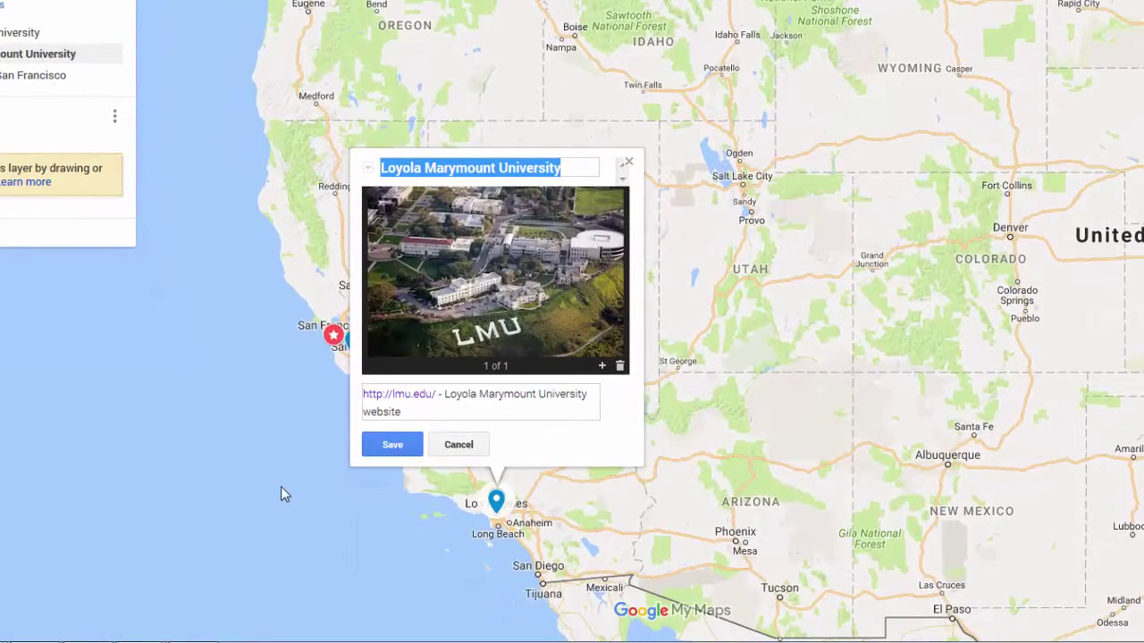
{"action": "left_click", "coordinate": [392, 445]}
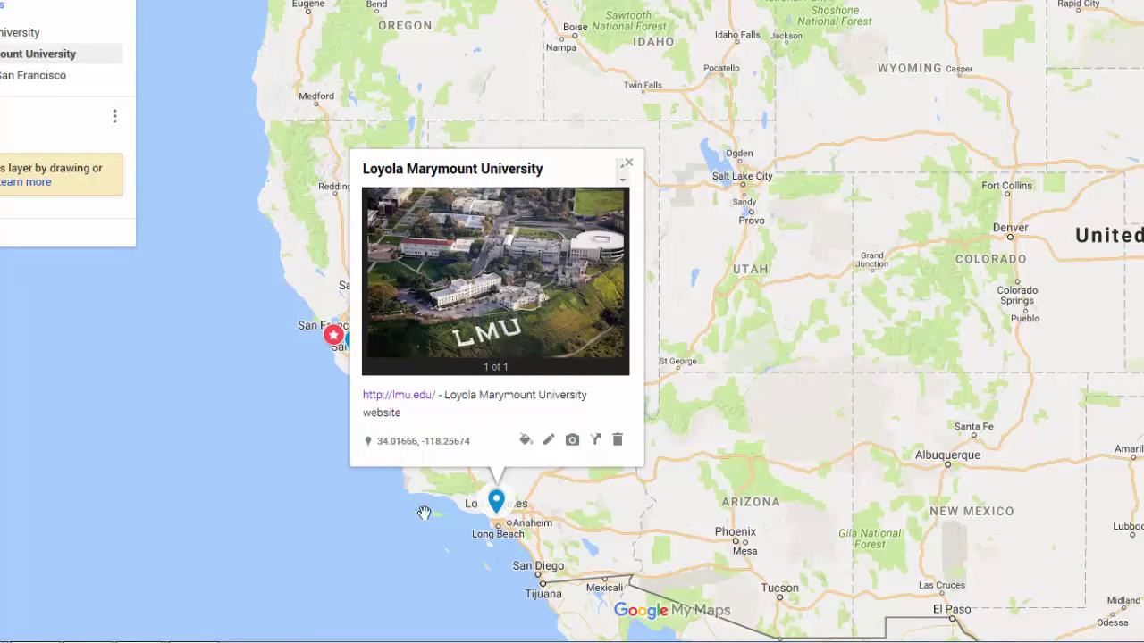
{"action": "left_click", "coordinate": [548, 441]}
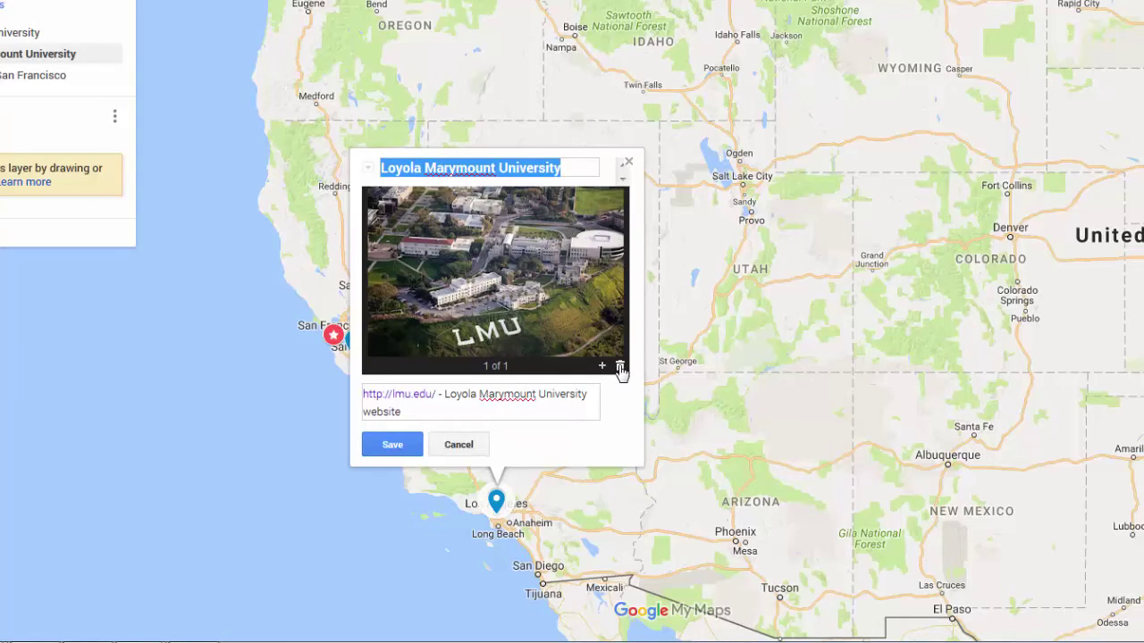
{"action": "left_click", "coordinate": [396, 444]}
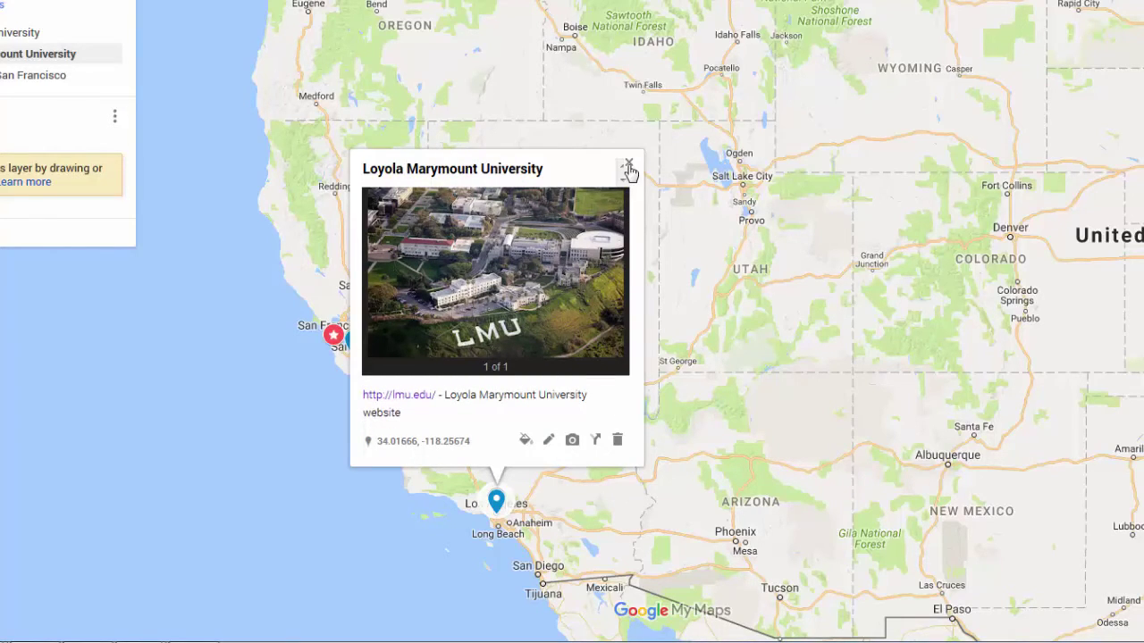
Close the Loyola Marymount details and open a view-only preview of the map.
{"action": "left_click", "coordinate": [629, 167]}
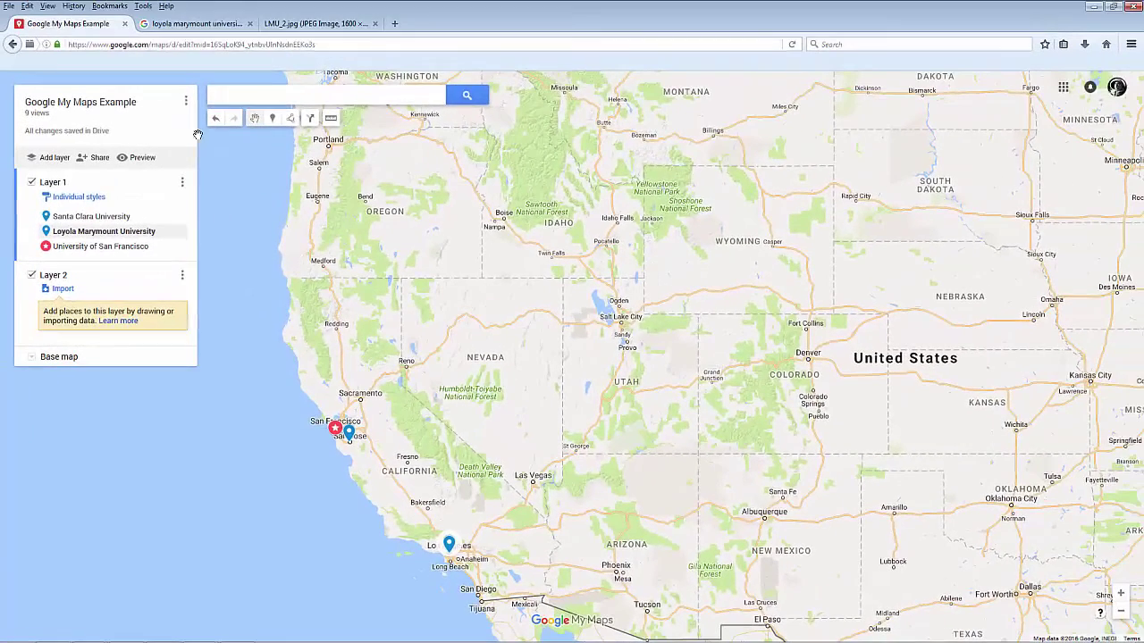
{"action": "left_click", "coordinate": [140, 158]}
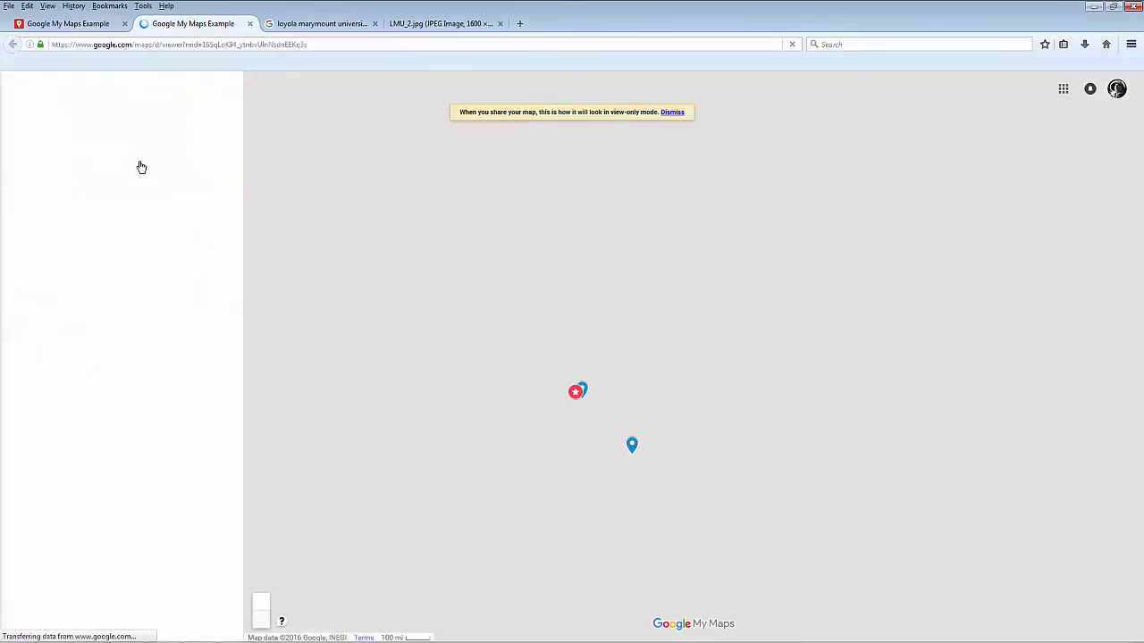